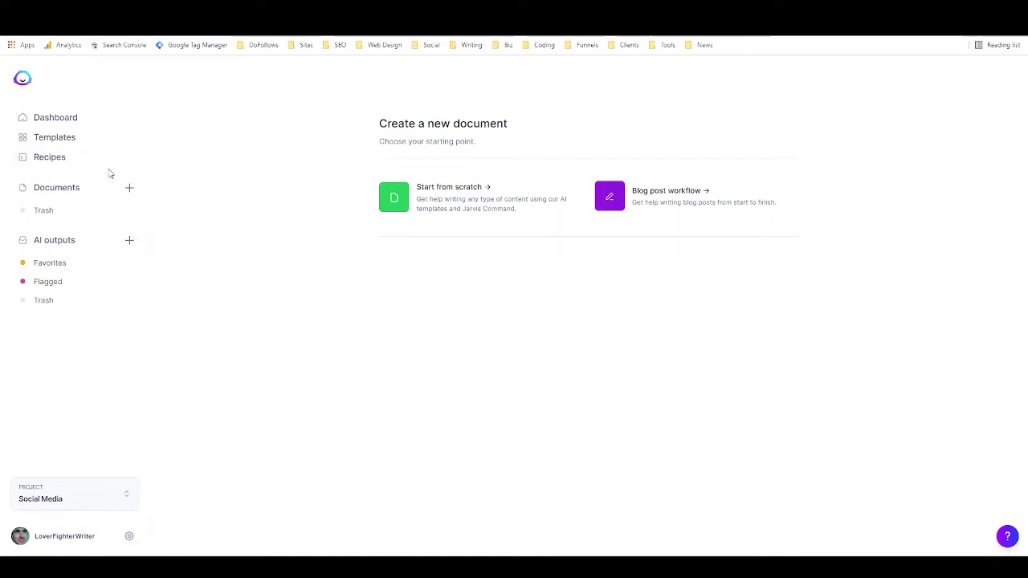
Browse the template library's Video, Social Media, Google, Ecommerce, Ads and Blog categories
click(68, 143)
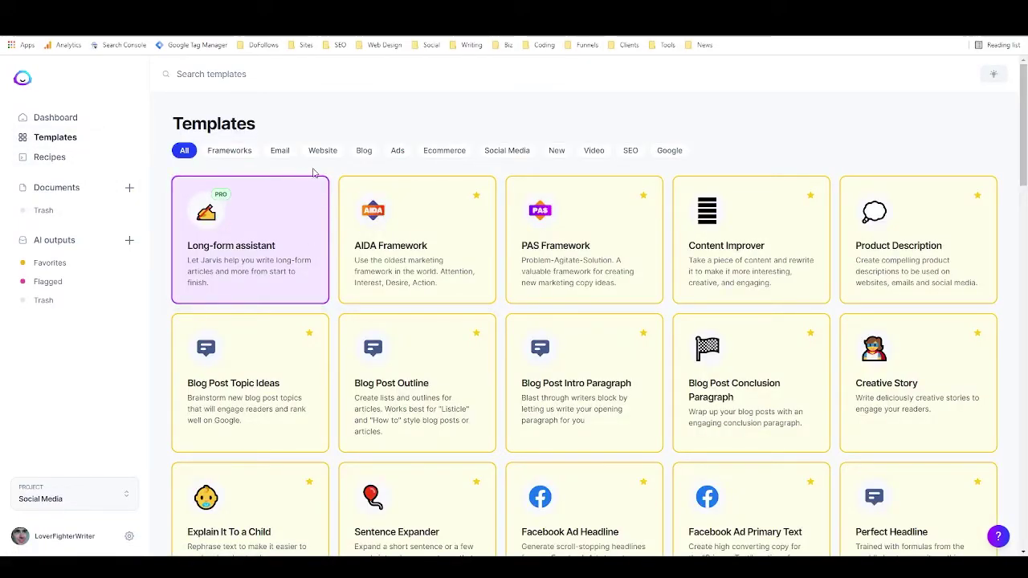
click(593, 152)
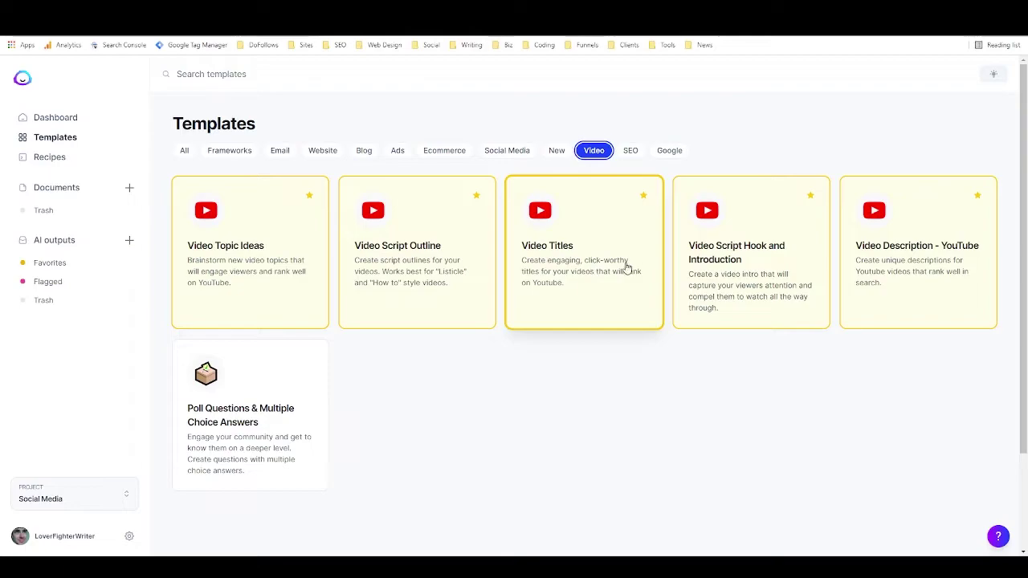
click(513, 152)
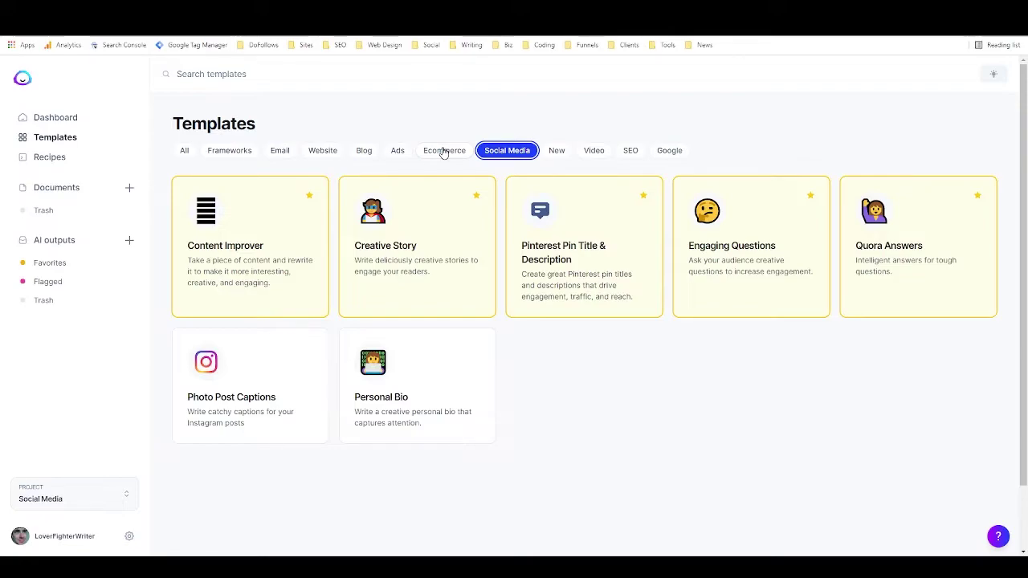
click(665, 152)
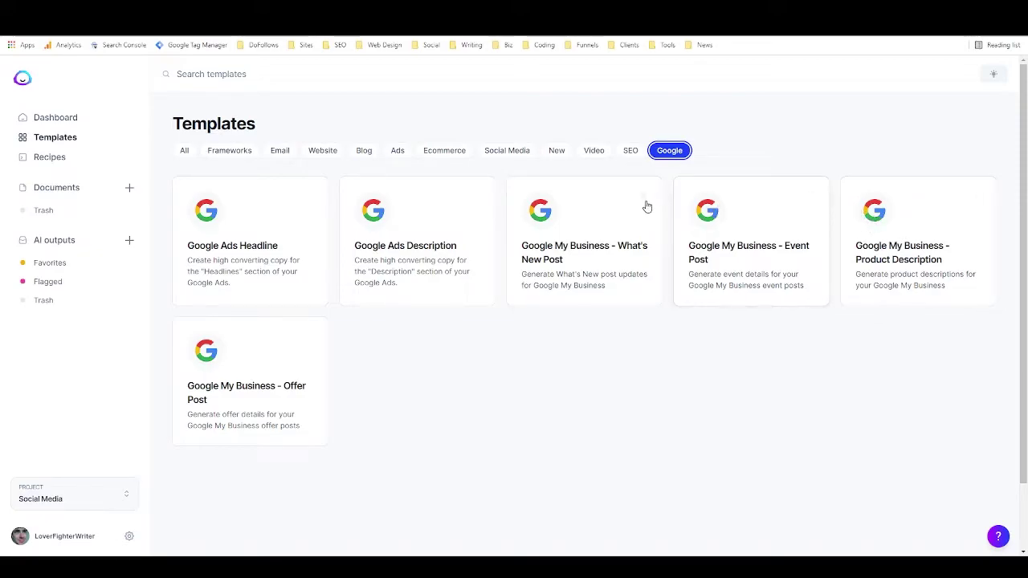
click(442, 153)
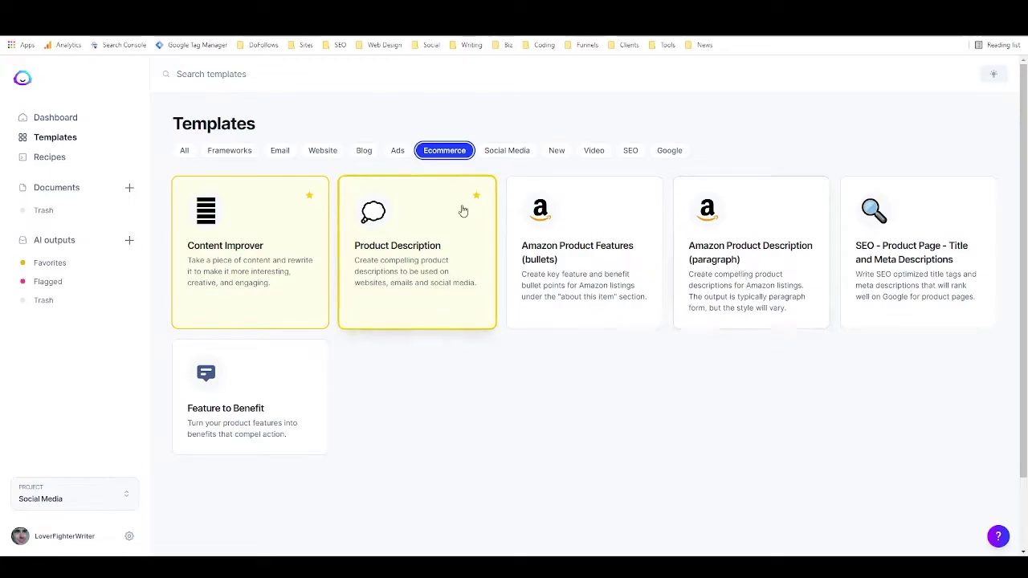
click(397, 150)
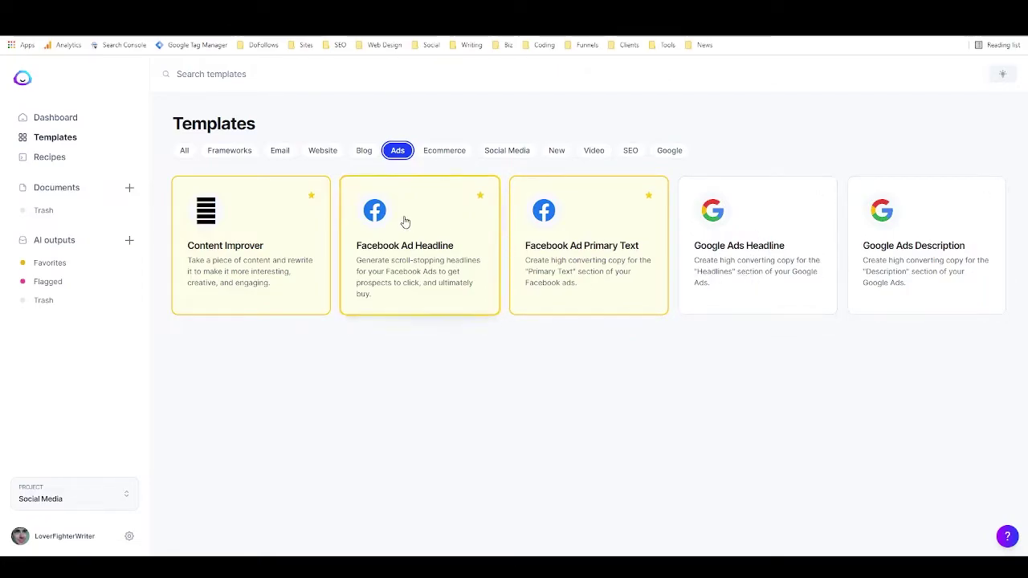
click(366, 154)
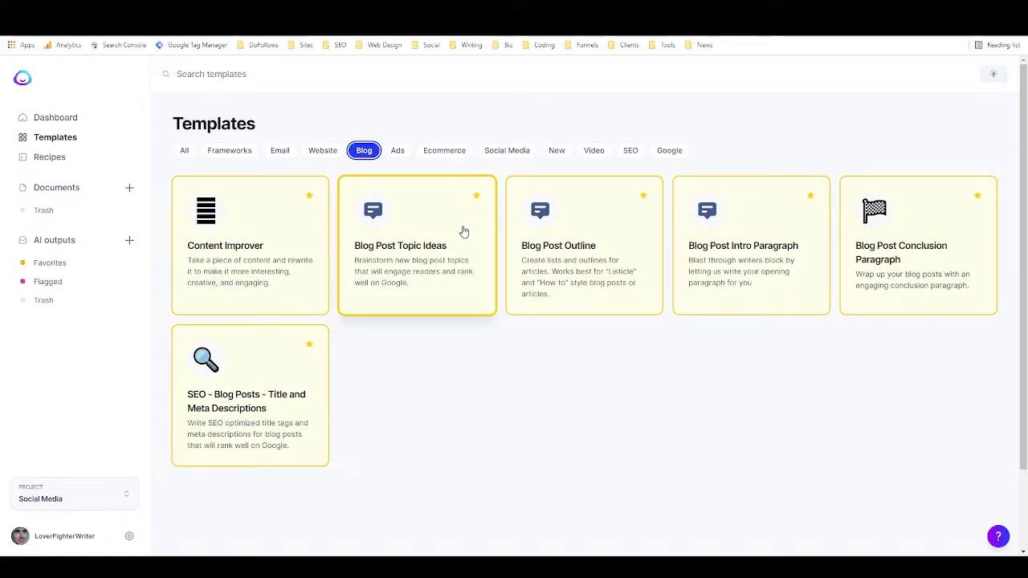
Create a new document from scratch and show the template list beside the editor
click(129, 187)
click(449, 190)
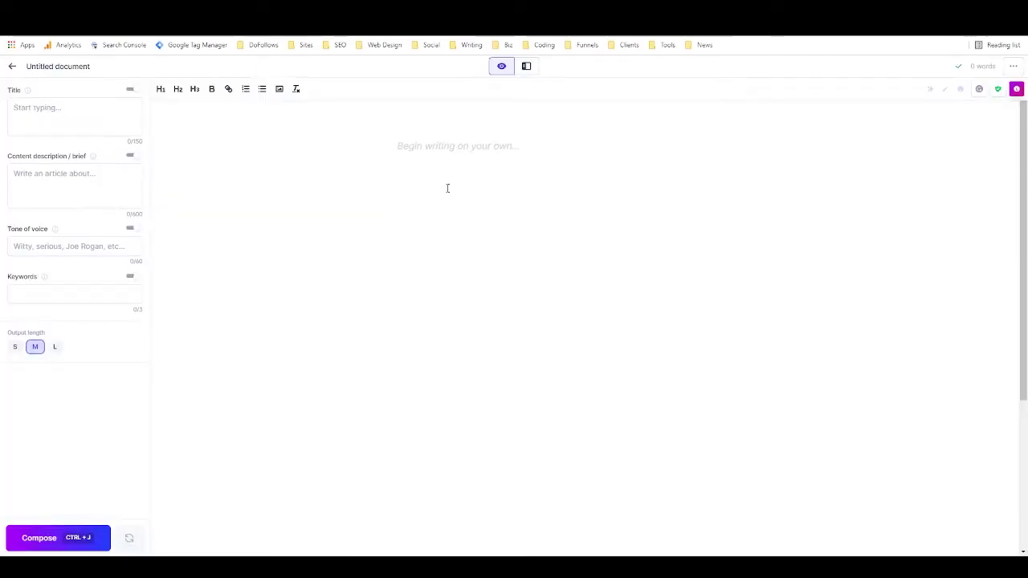
click(525, 67)
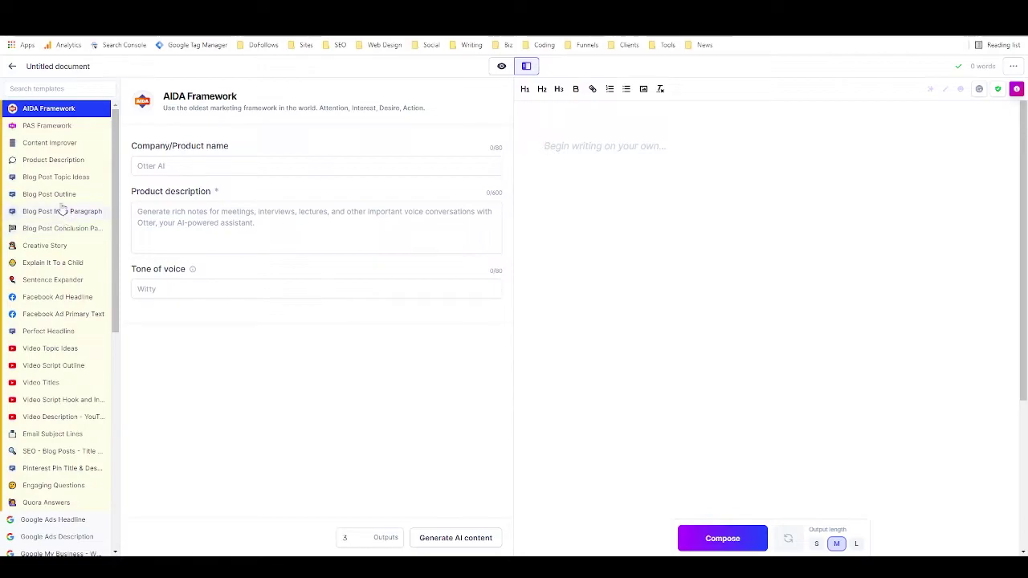
In the Blog Post Topic Ideas template, enter company name LoverFighterWriter and product description "Digital marketing services"
click(58, 200)
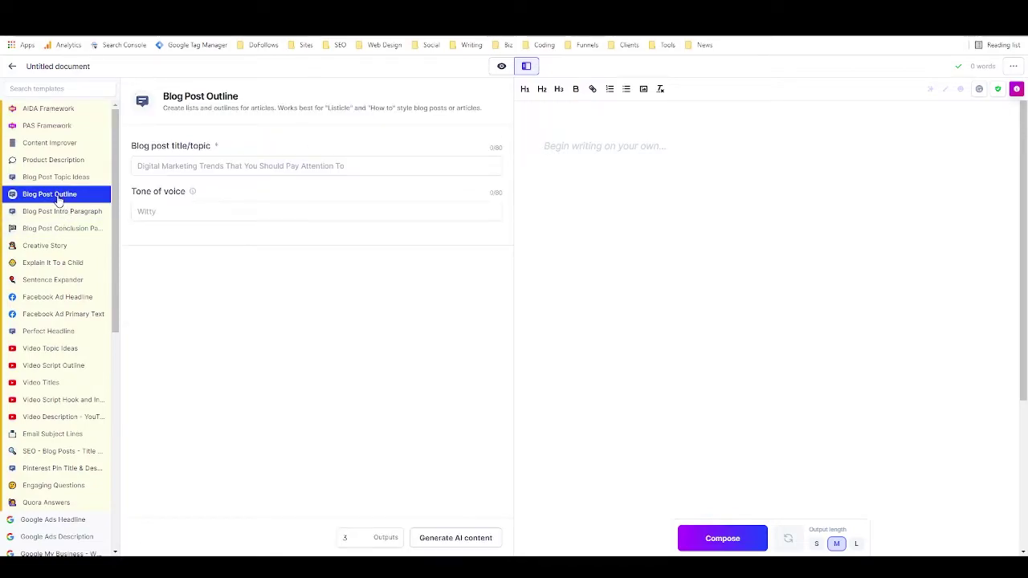
click(242, 165)
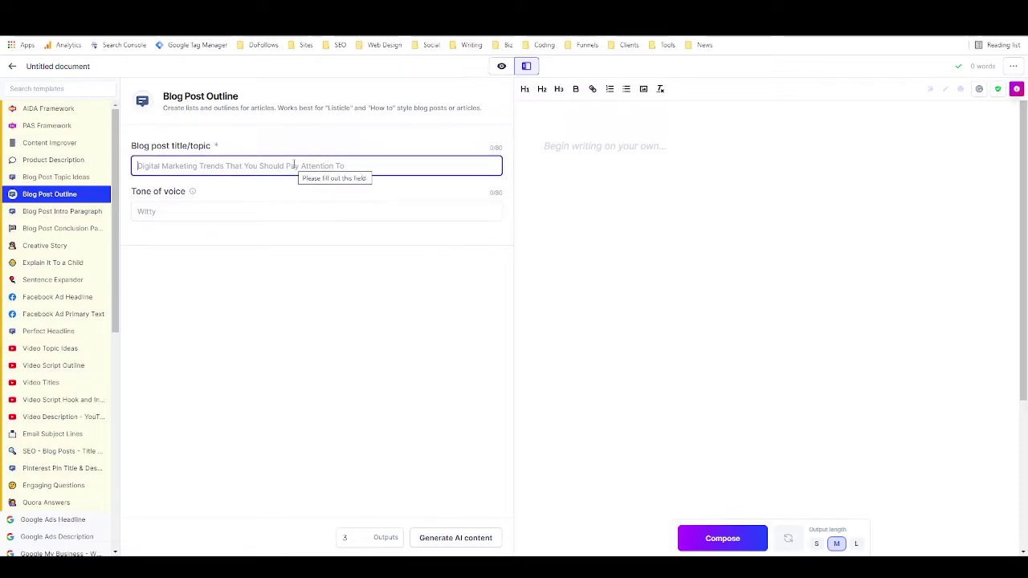
click(55, 178)
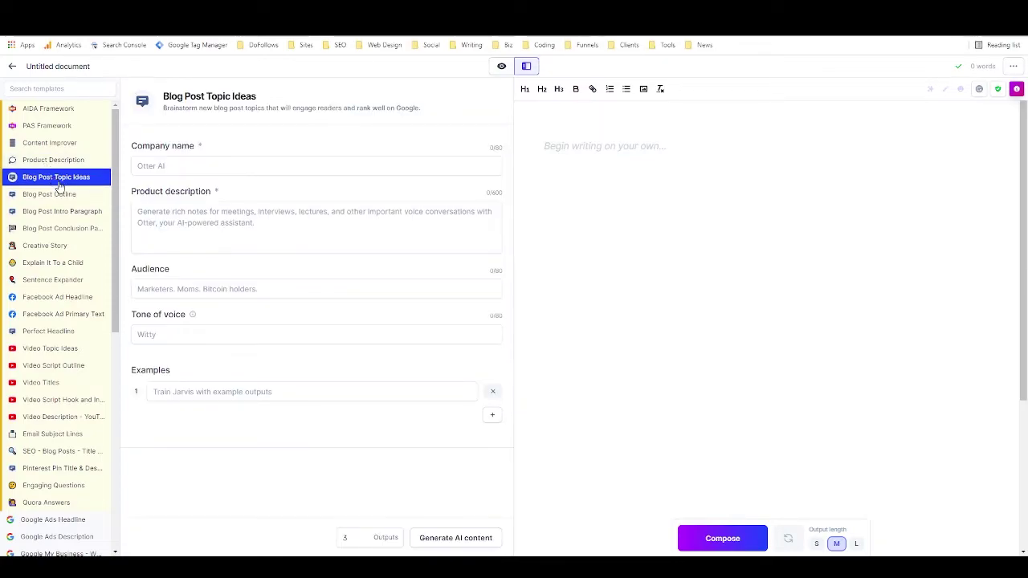
click(231, 166)
text(LoverFighter)
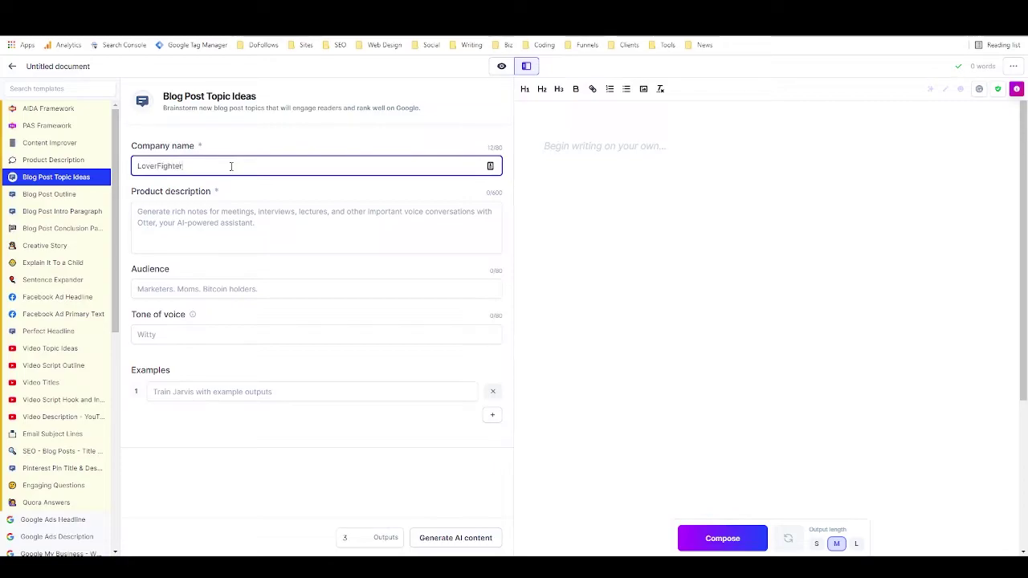
text(Writer)
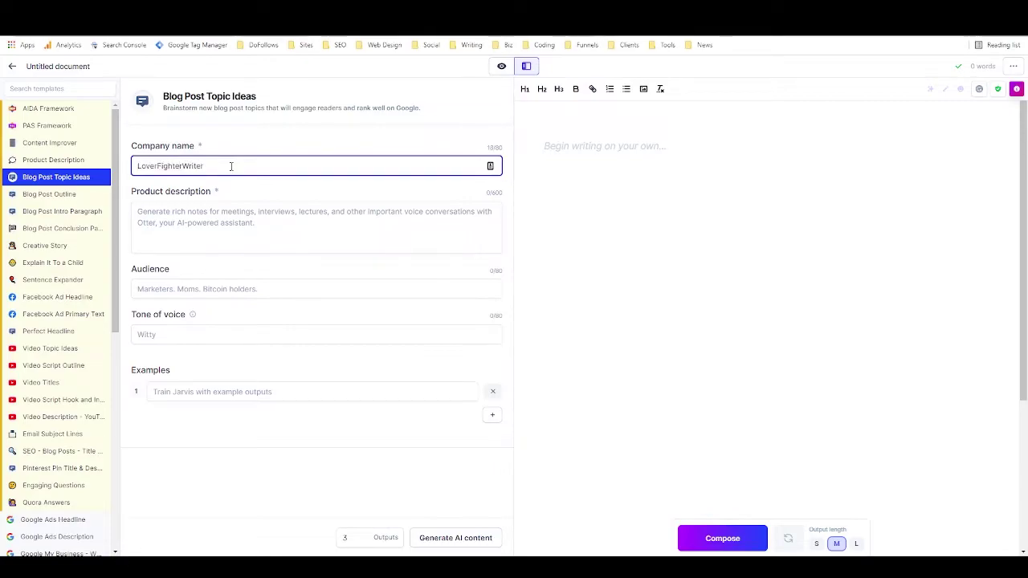
click(222, 222)
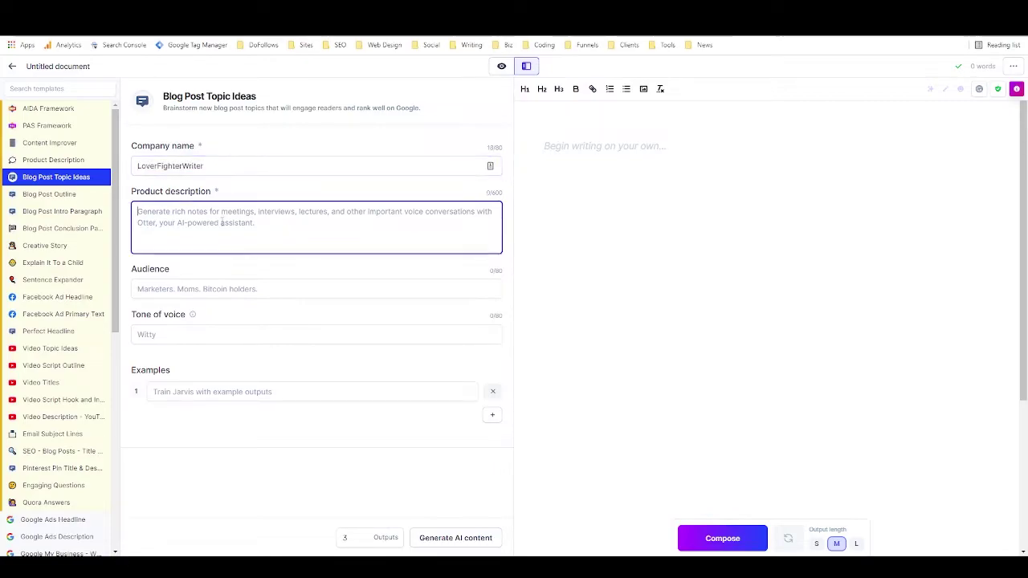
text(D)
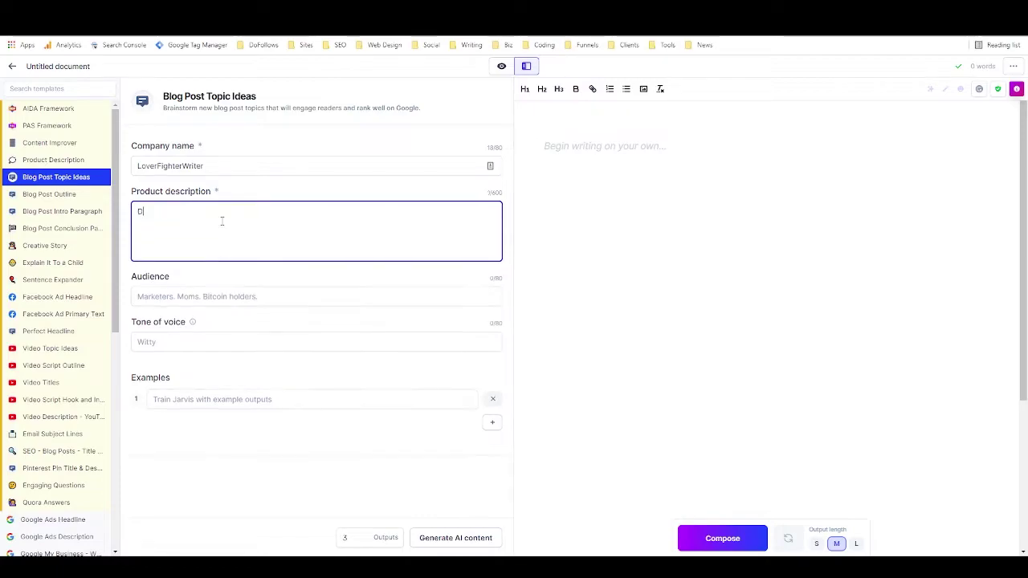
text(igital marketing services)
Set the audience to Entrepreneurs and generate blog post topic ideas
click(165, 295)
text(Bntre)
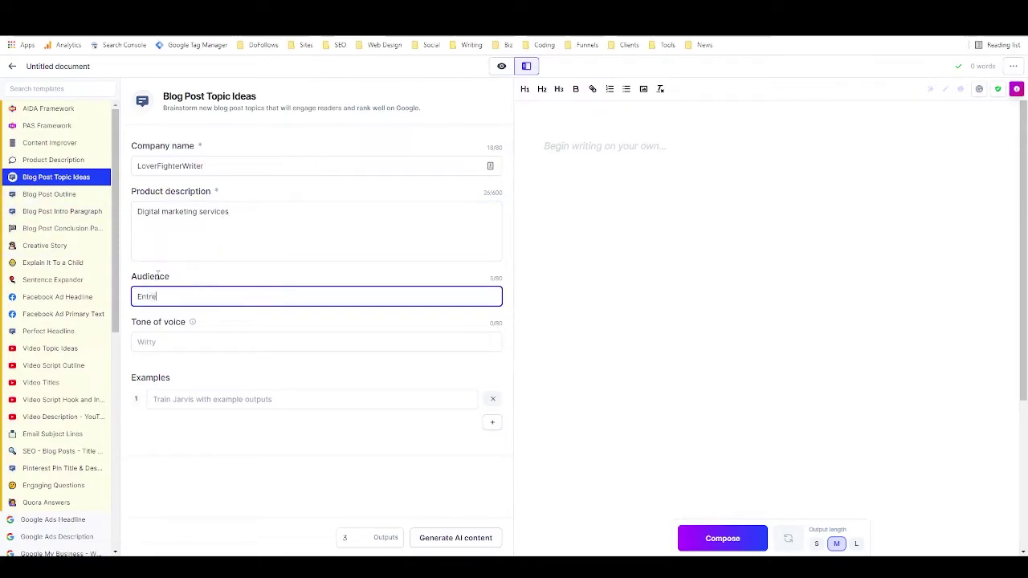
text(preneurs)
click(450, 537)
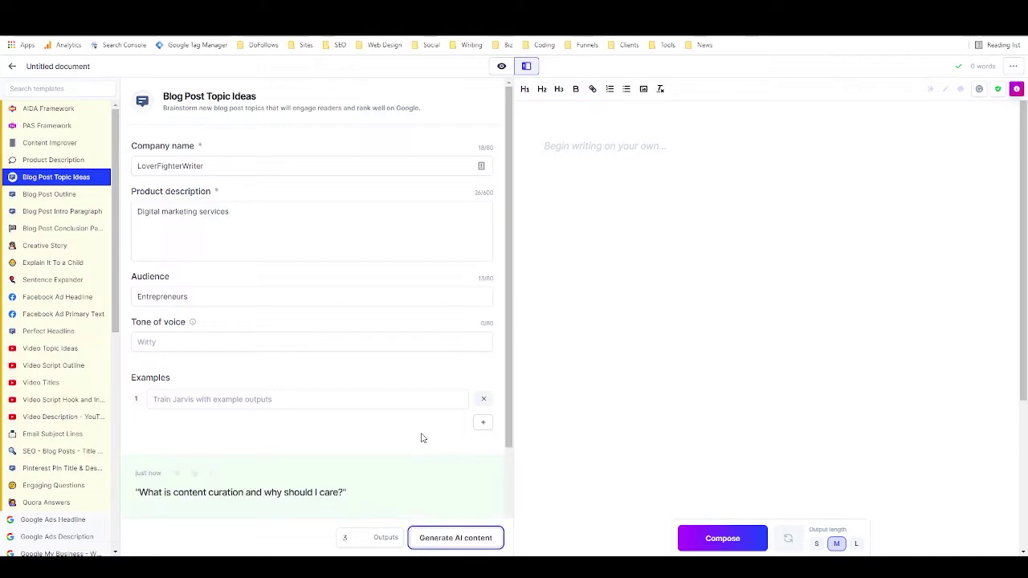
Copy the generated topic "What is content curation and why should I care?" into the document without its quotation marks
scroll(418, 418, down, 2)
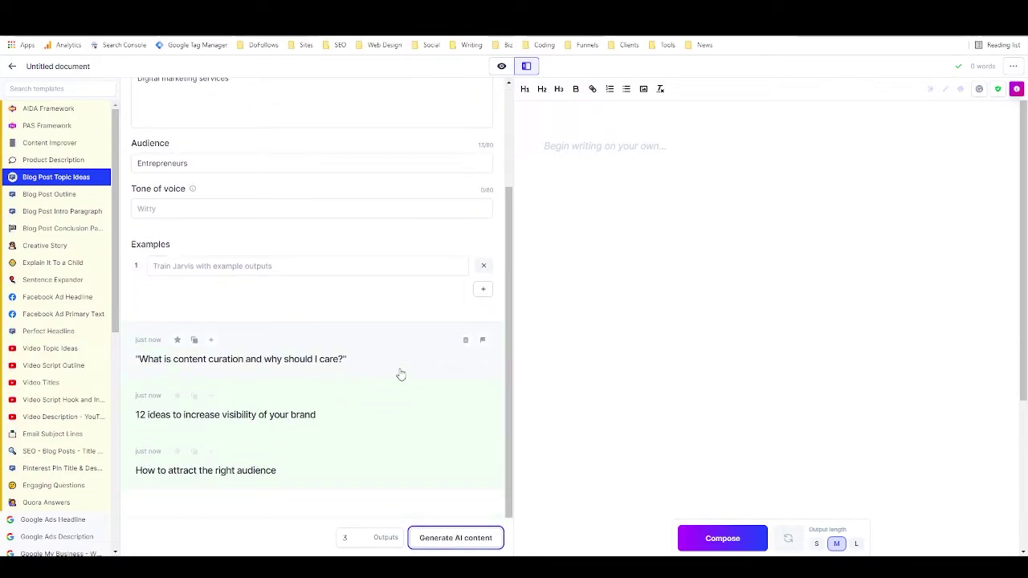
click(255, 359)
click(351, 158)
drag(340, 149, 542, 152)
key(ctrl+c)
click(288, 206)
key(ctrl+v)
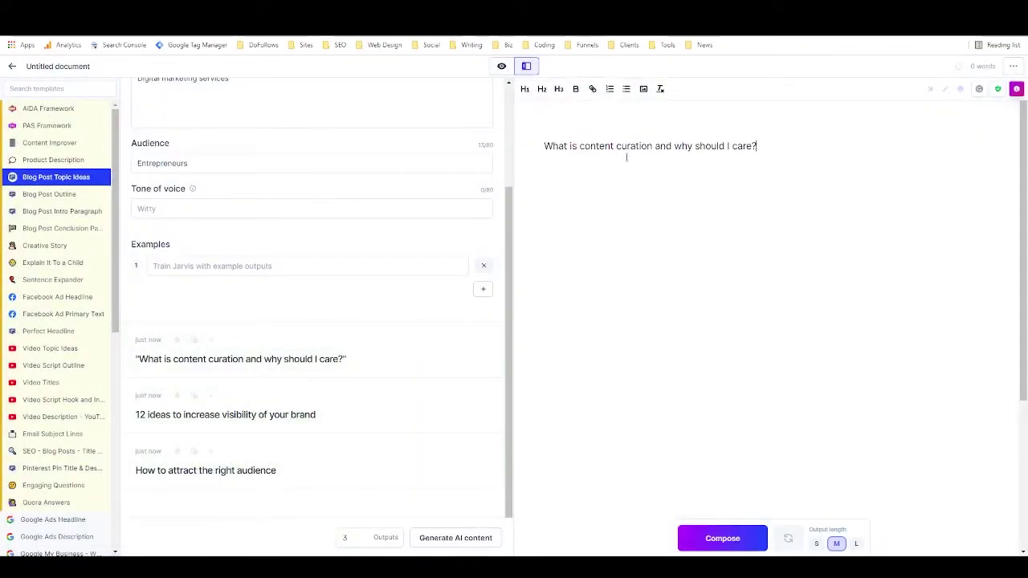
Generate outlines with the Blog Post Outline template, using "What is content curation and why should I care?" as the title
click(48, 195)
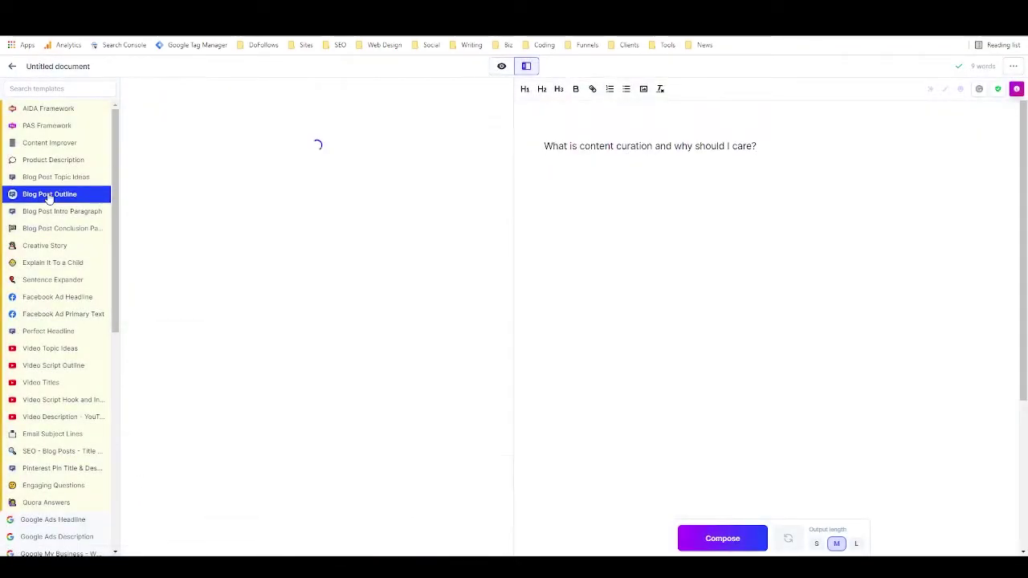
click(223, 164)
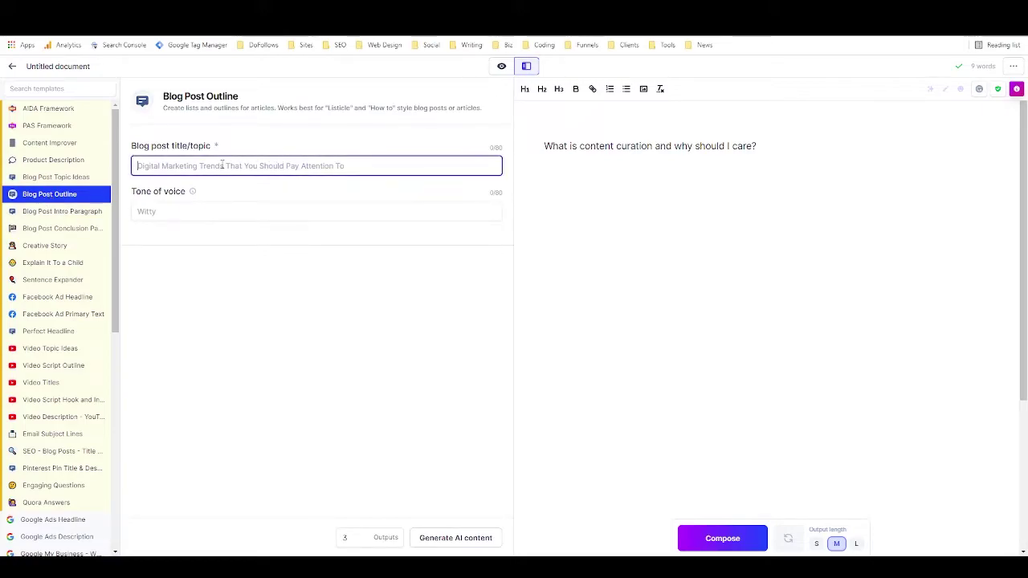
key(ctrl+v)
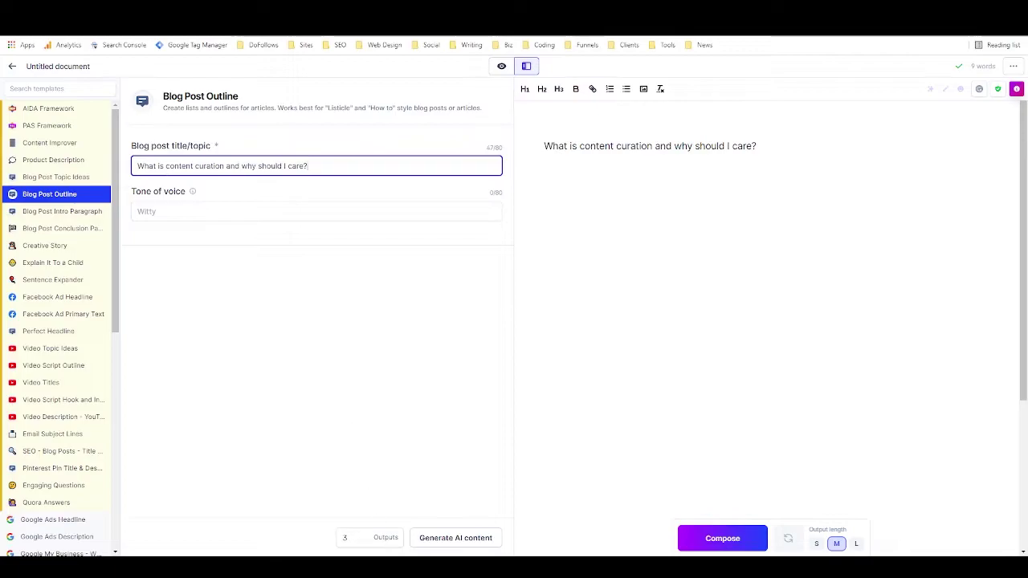
click(448, 540)
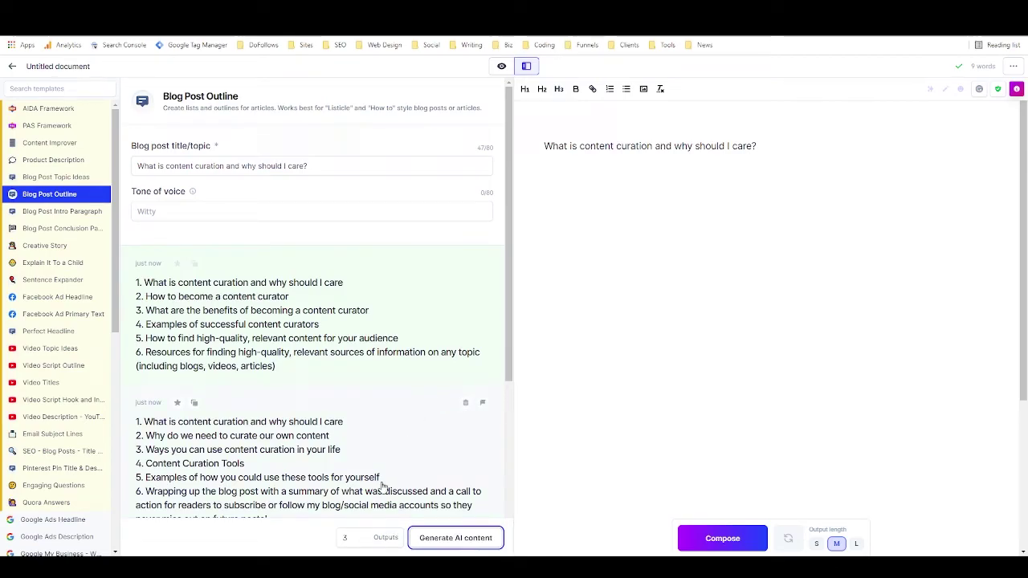
Set the number of outputs to 1 and generate another blog post outline
click(361, 544)
click(361, 544)
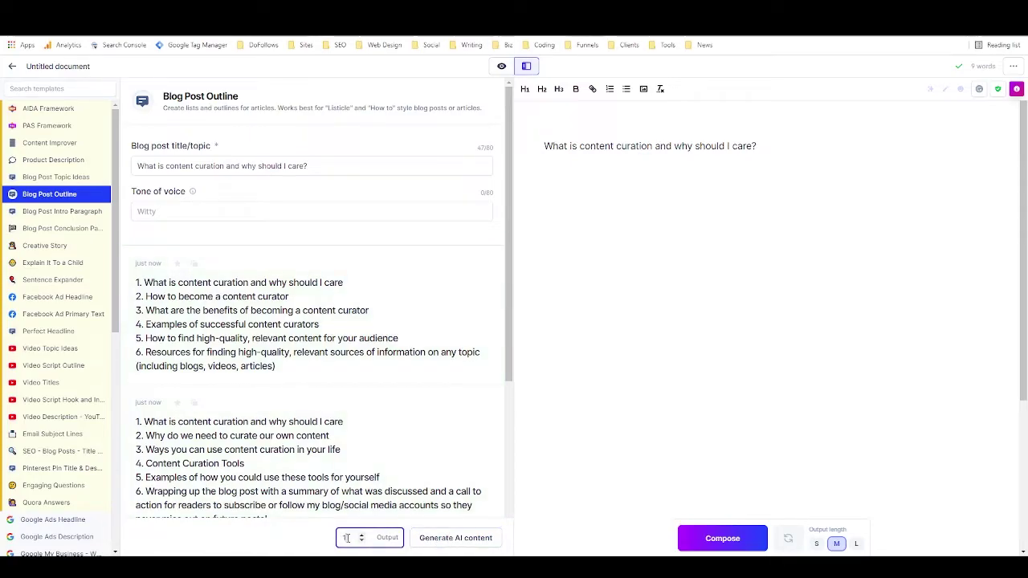
click(451, 538)
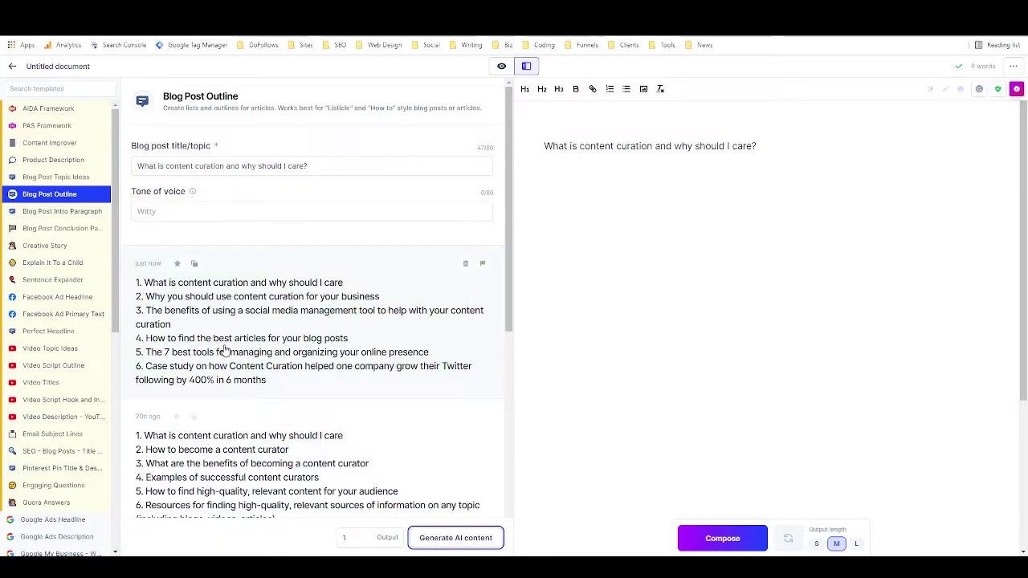
Copy the newest outline into the document below the title line and format the title as Heading 1
click(193, 264)
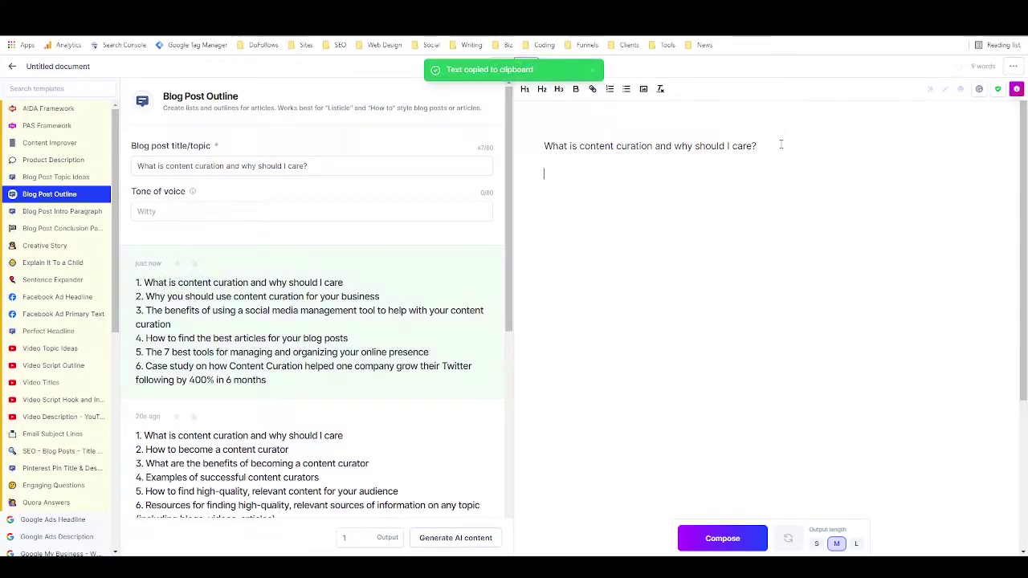
key(ctrl+v)
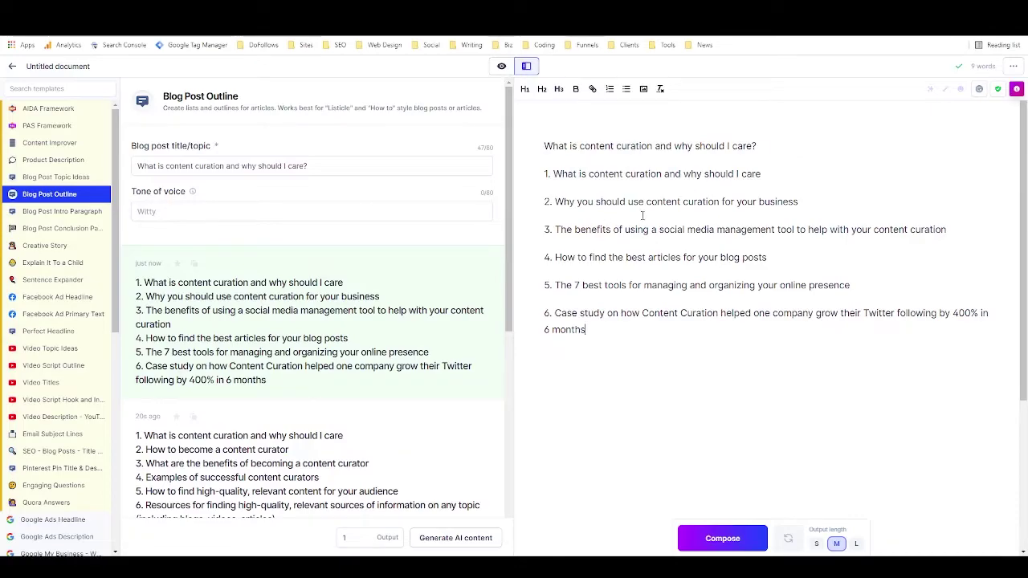
drag(544, 145, 758, 147)
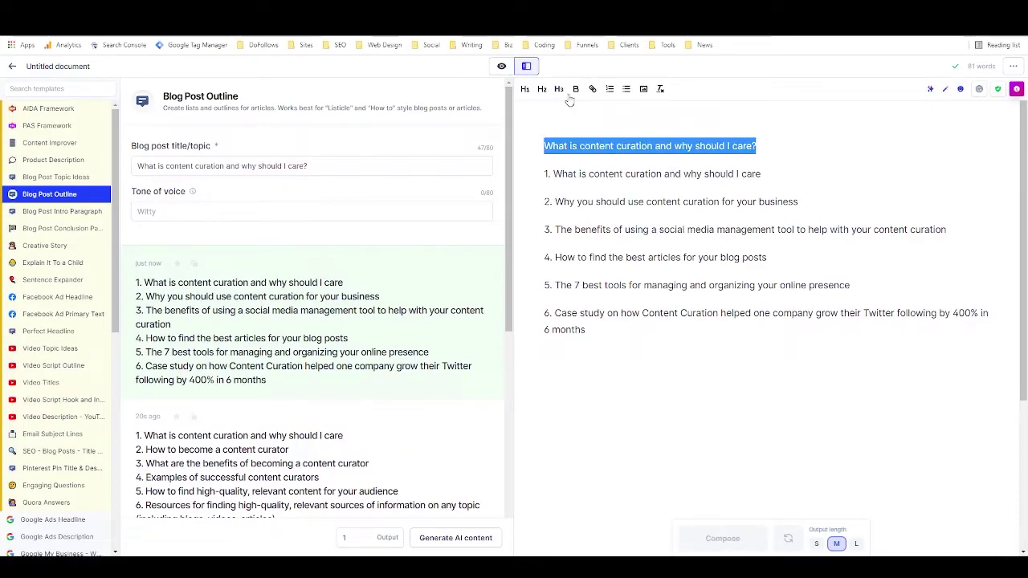
click(525, 89)
click(637, 176)
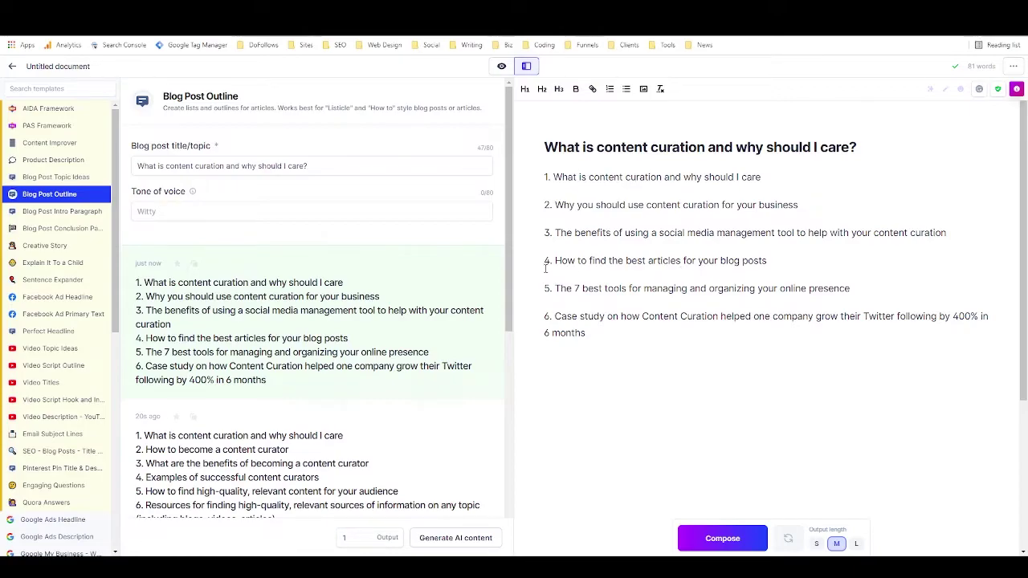
Open the Blog Post Intro Paragraph template, and make the document's first outline item a Heading 2 without its number
click(55, 212)
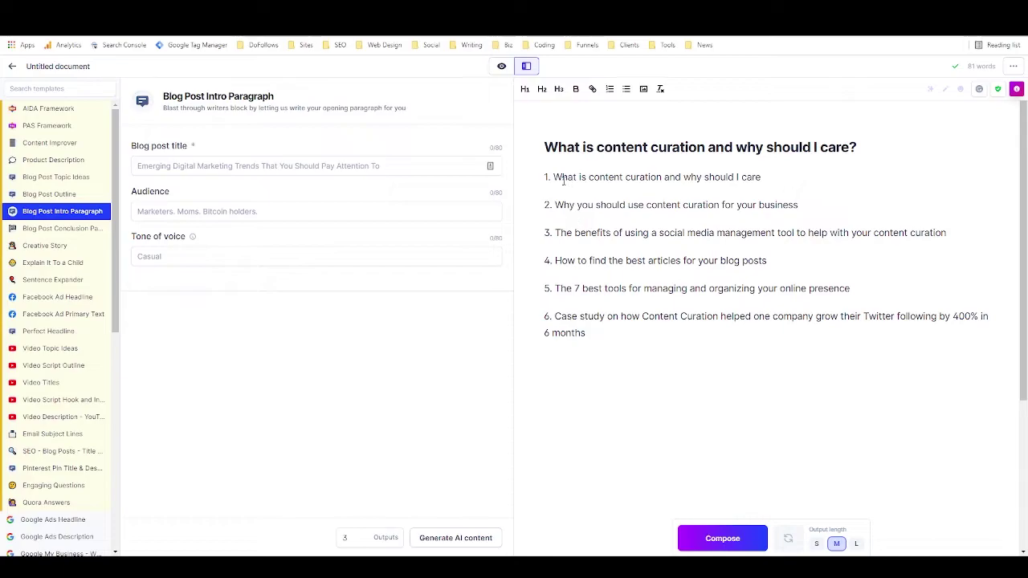
drag(553, 177, 544, 176)
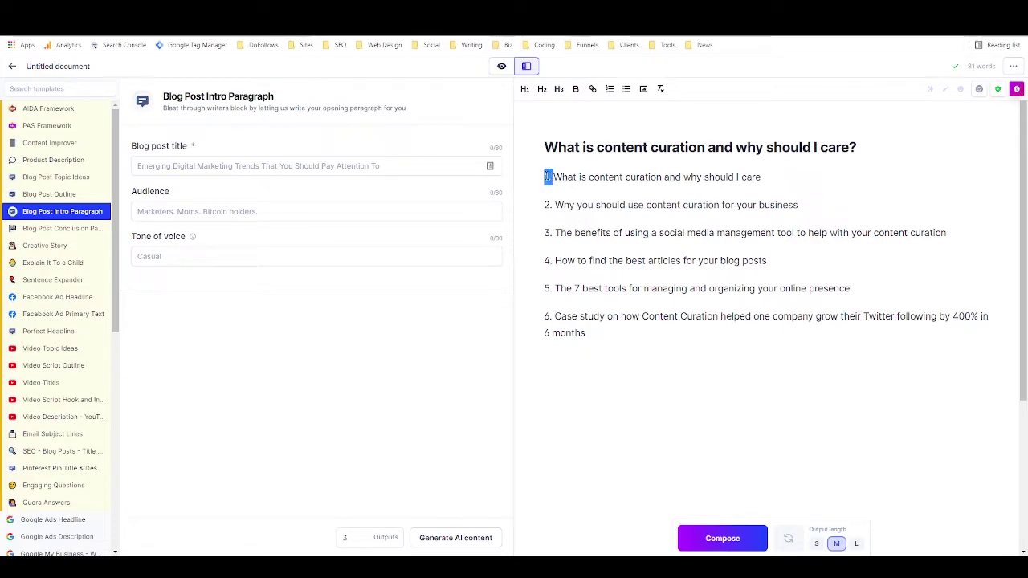
key(BackSpace)
drag(751, 177, 544, 177)
click(542, 89)
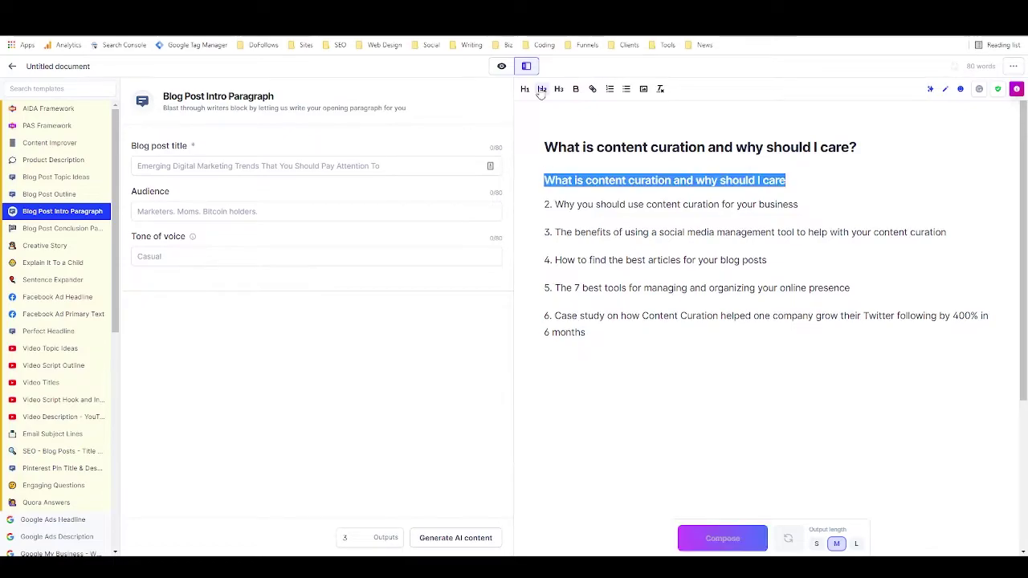
Fill the intro template with blog post title "What is content curation and why should I care" and audience "entrepreneurs"
click(264, 166)
key(ctrl+v)
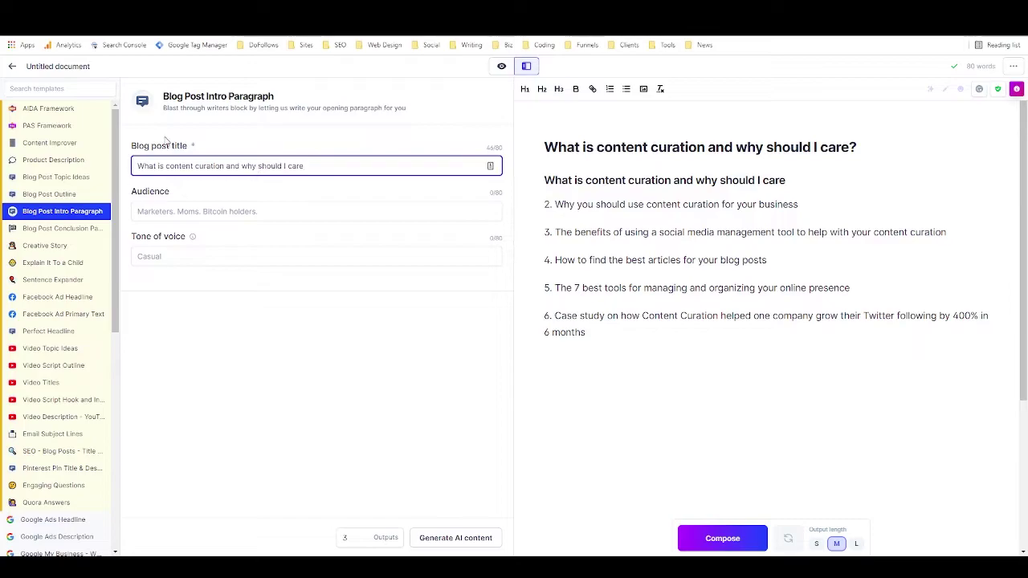
click(223, 213)
text(entrepreneurs)
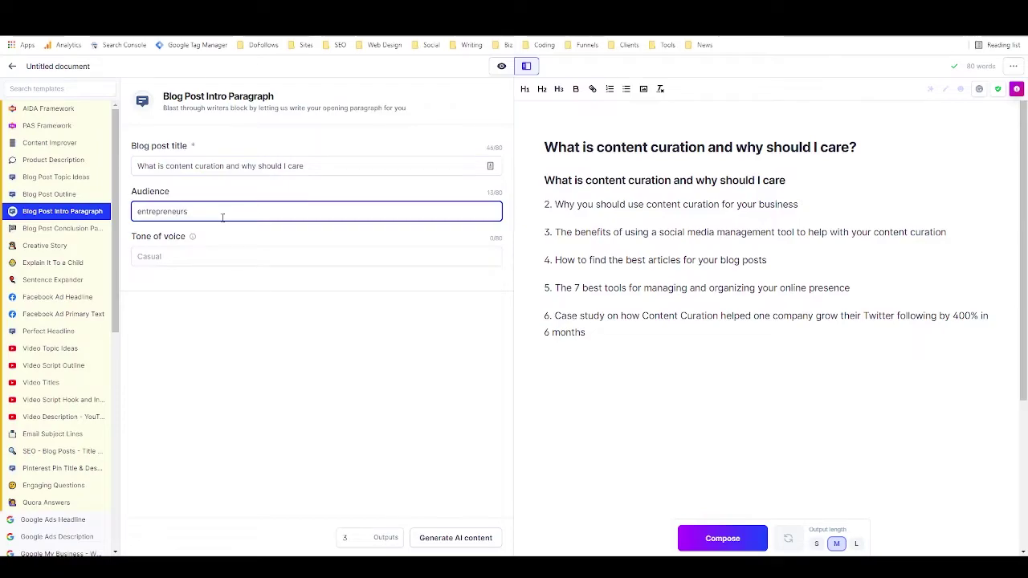
Set the number of outputs to 1 and generate the intro paragraph for entrepreneurs
click(252, 316)
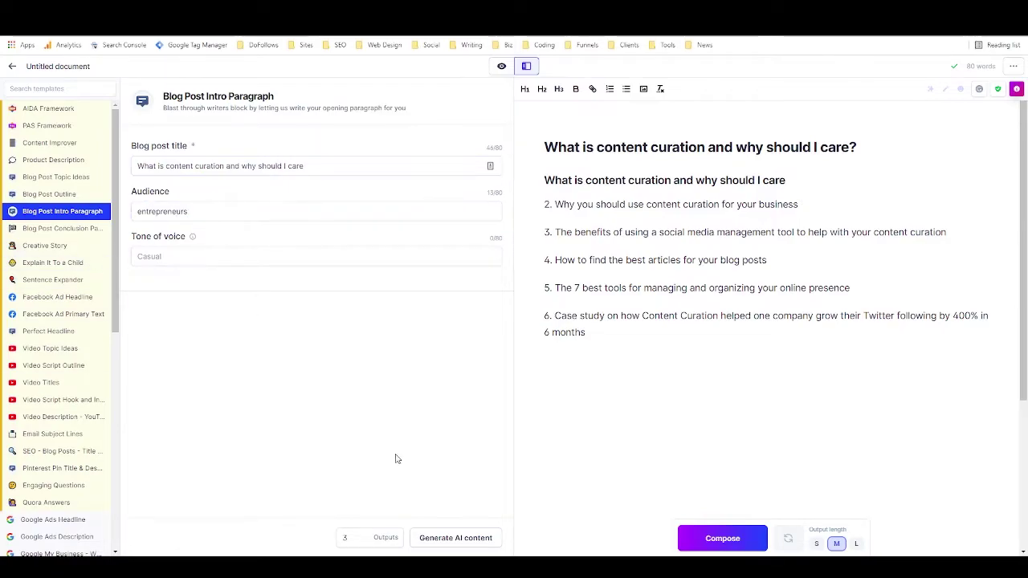
click(362, 540)
click(362, 540)
click(437, 537)
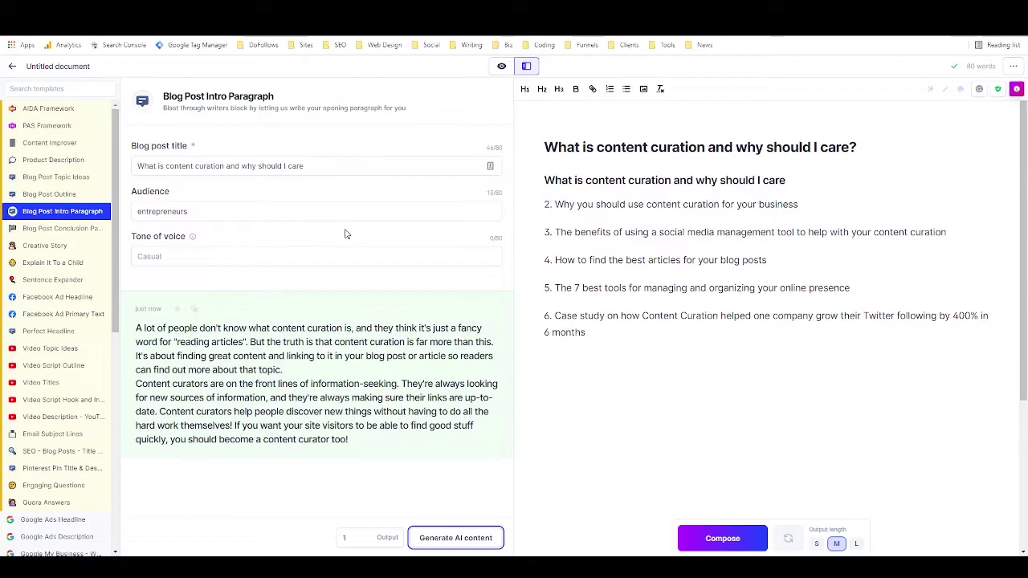
Copy the generated intro paragraph into the document on a new line below the first Heading 2
click(194, 309)
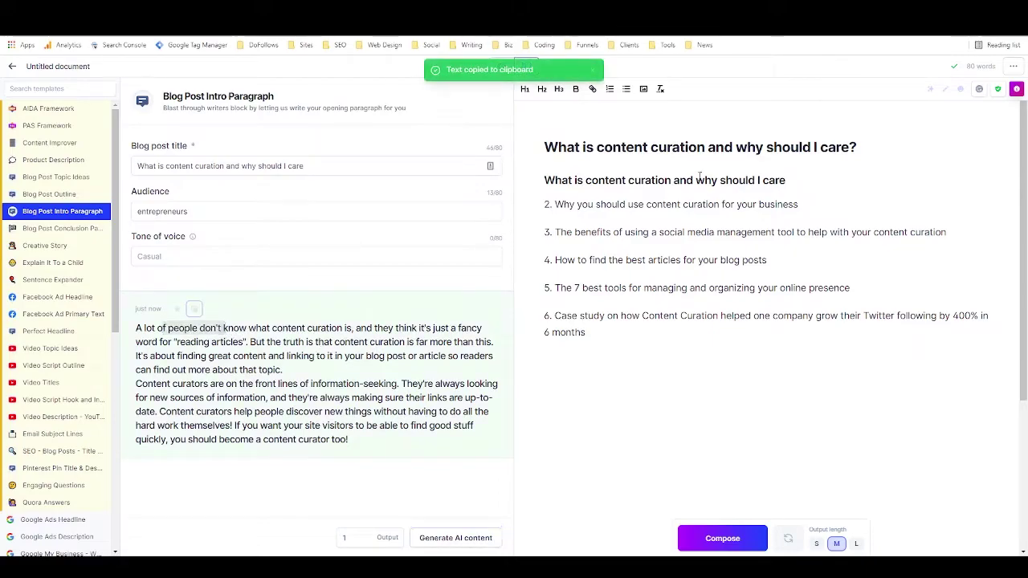
click(796, 180)
key(Return)
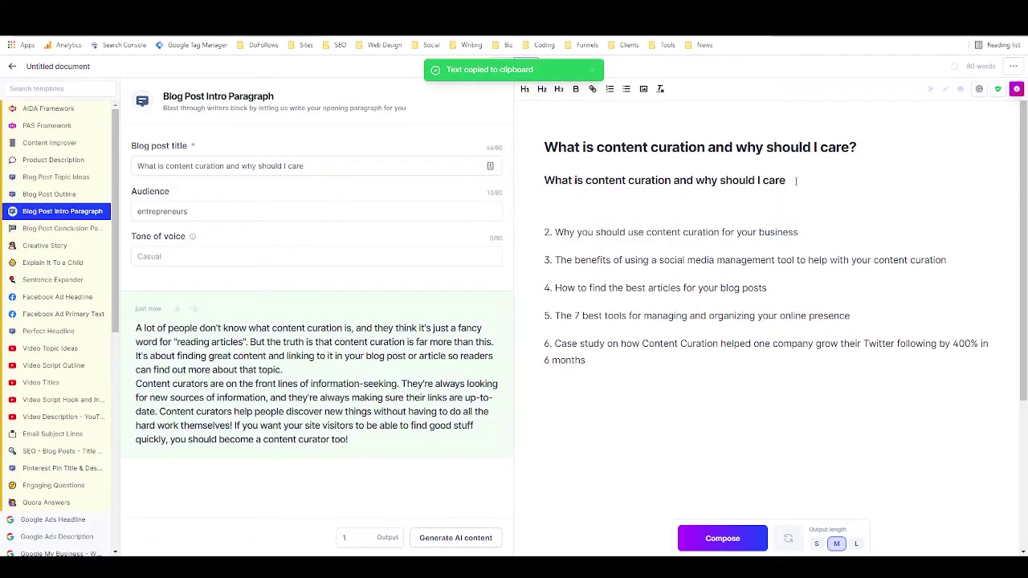
key(ctrl+v)
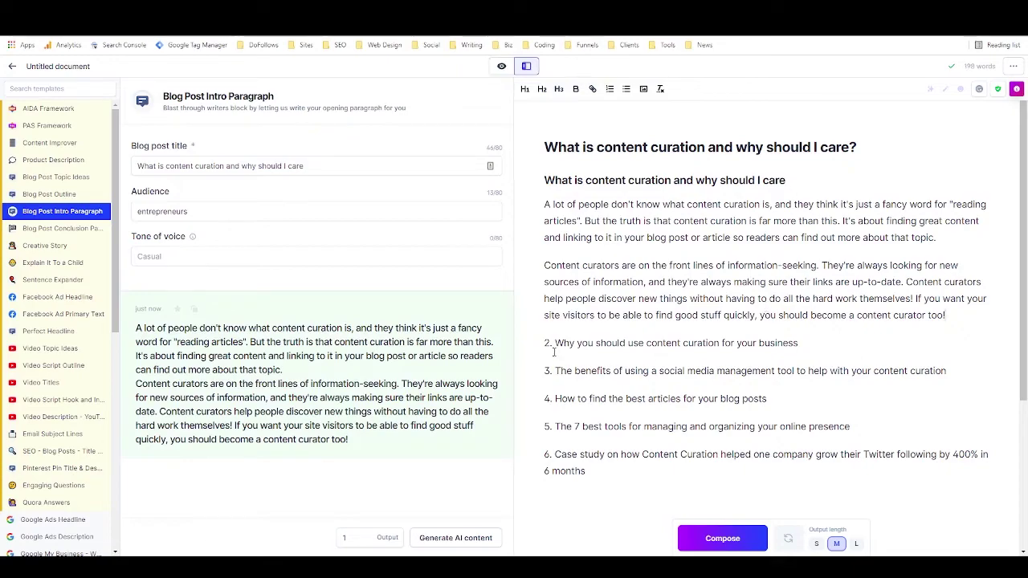
Remove the number from the outline item "Why you should use content curation for your business" and format it as Heading 2
click(555, 346)
key(BackSpace)
key(BackSpace)
key(BackSpace)
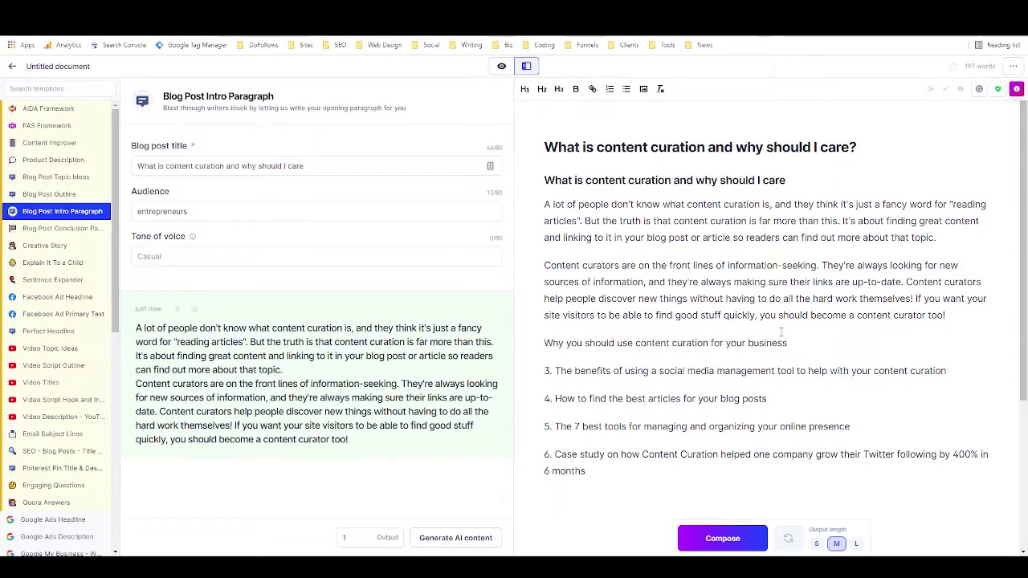
drag(787, 344, 543, 345)
click(541, 90)
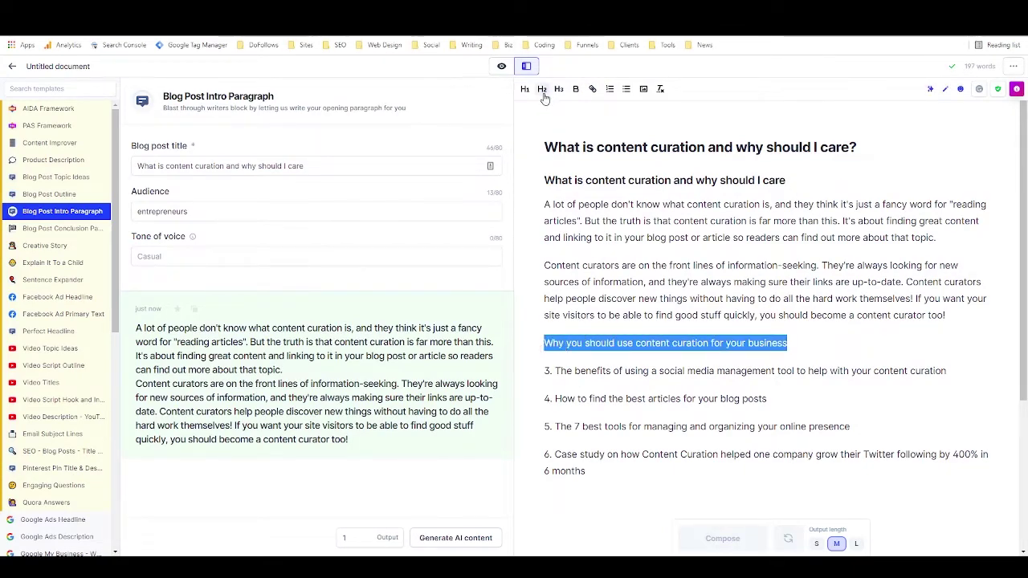
Replace the template's blog post title with "Why you should use content curation for your business" and generate an intro paragraph
drag(305, 165, 129, 165)
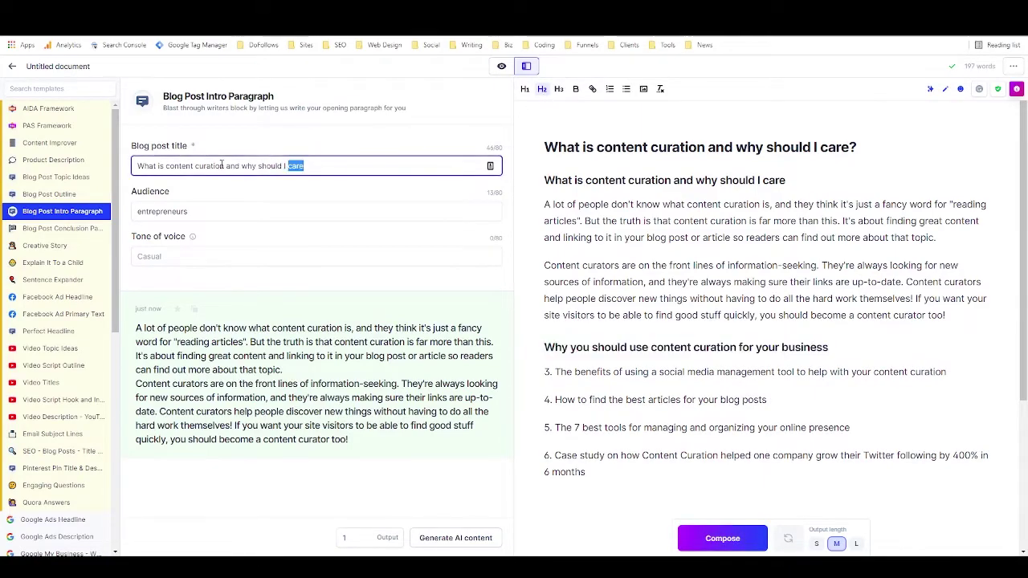
key(ctrl+v)
click(457, 540)
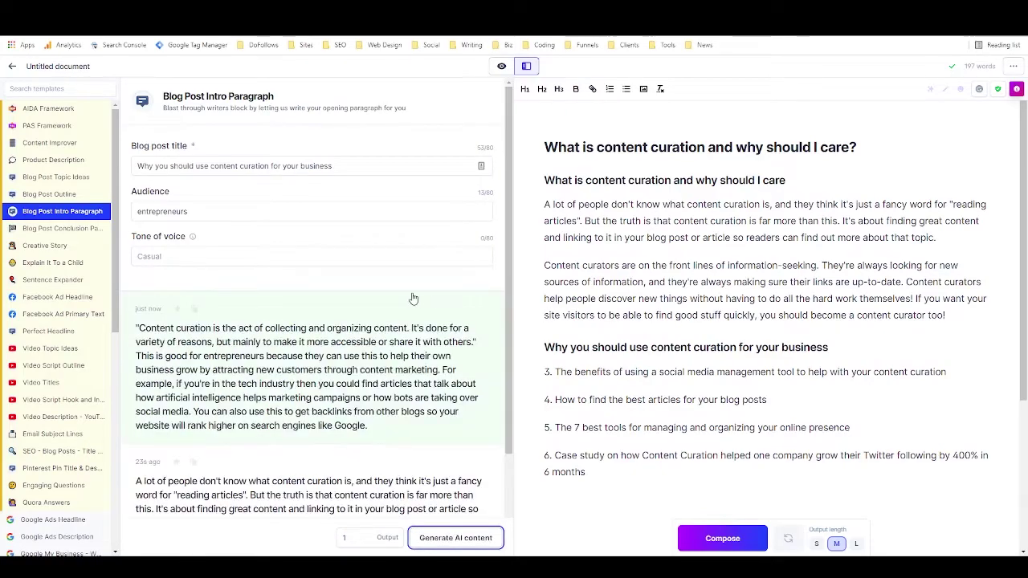
Copy the newest intro paragraph into the document below the heading "Why you should use content curation for your business"
scroll(363, 293, down, 1)
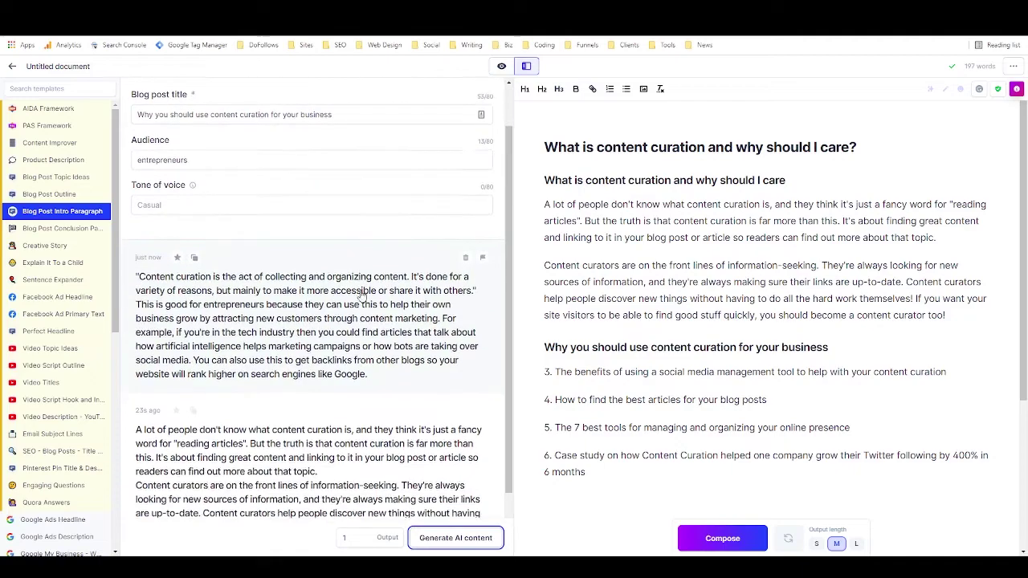
click(194, 255)
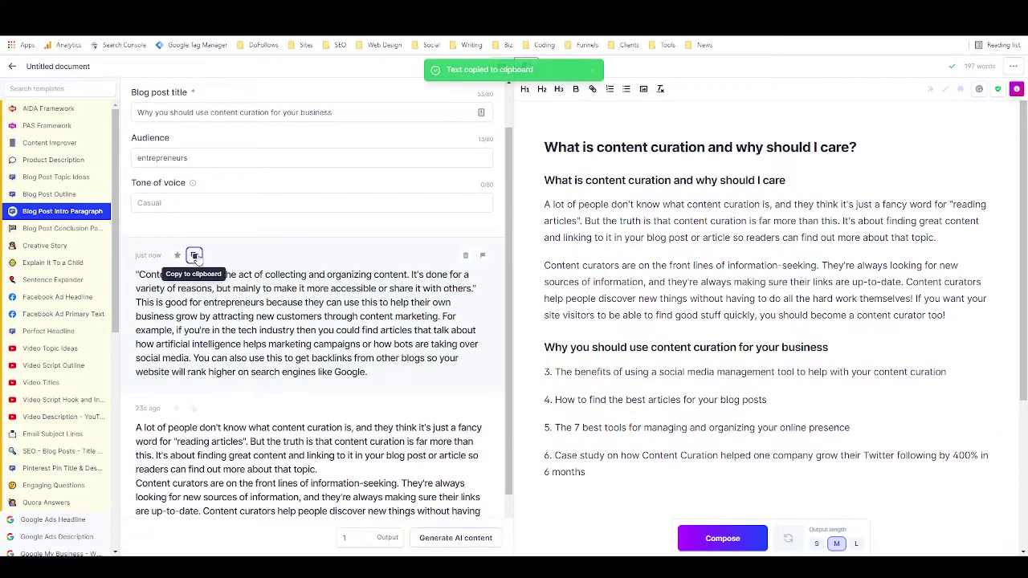
click(843, 346)
key(Return)
key(ctrl+v)
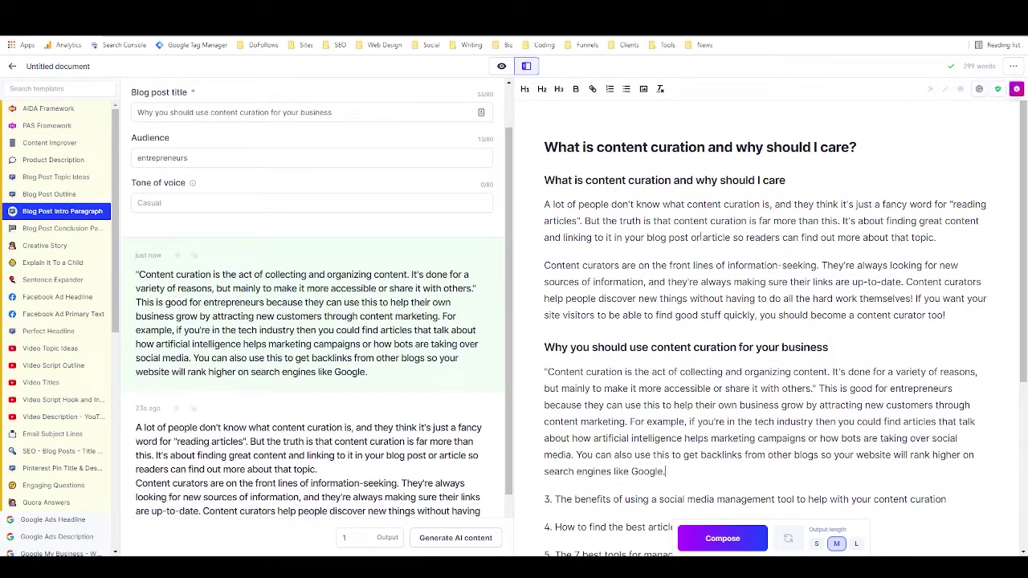
Read through the document's finished sections and the remaining numbered outline items
scroll(699, 236, down, 1)
scroll(636, 262, down, 1)
scroll(637, 263, down, 1)
scroll(638, 265, up, 2)
scroll(615, 258, down, 2)
scroll(623, 194, up, 1)
scroll(623, 193, up, 1)
scroll(608, 265, down, 2)
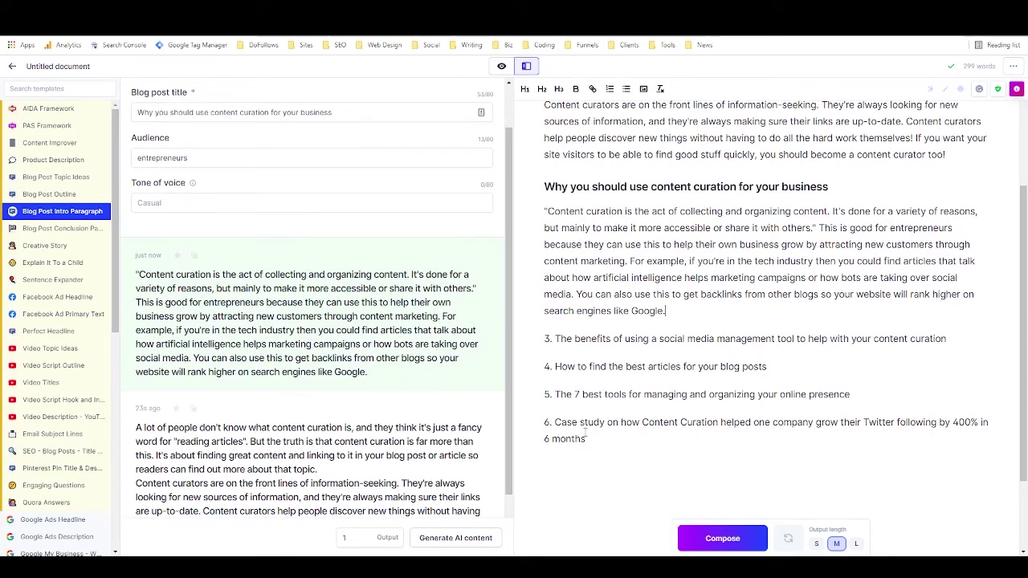
scroll(686, 293, up, 2)
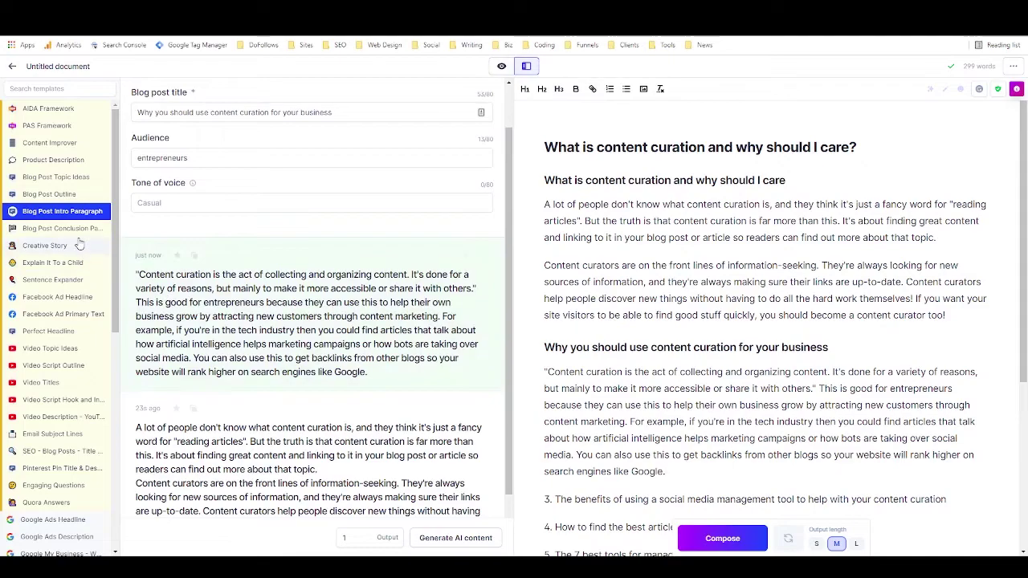
Fill the PAS Framework template with company/product name "What is content curation and why should I care" and product description "pdf ebook"
click(45, 127)
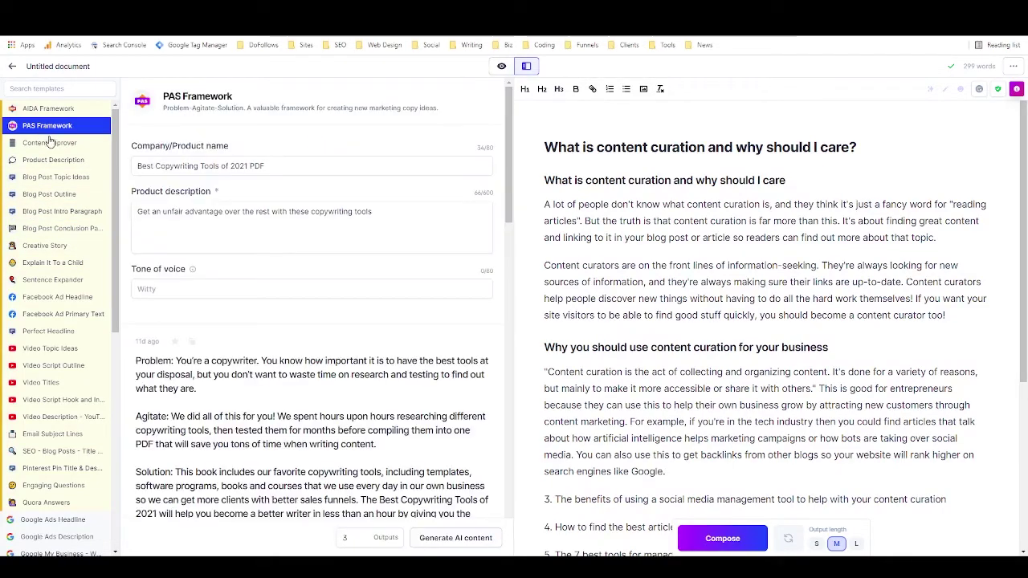
drag(545, 180, 786, 181)
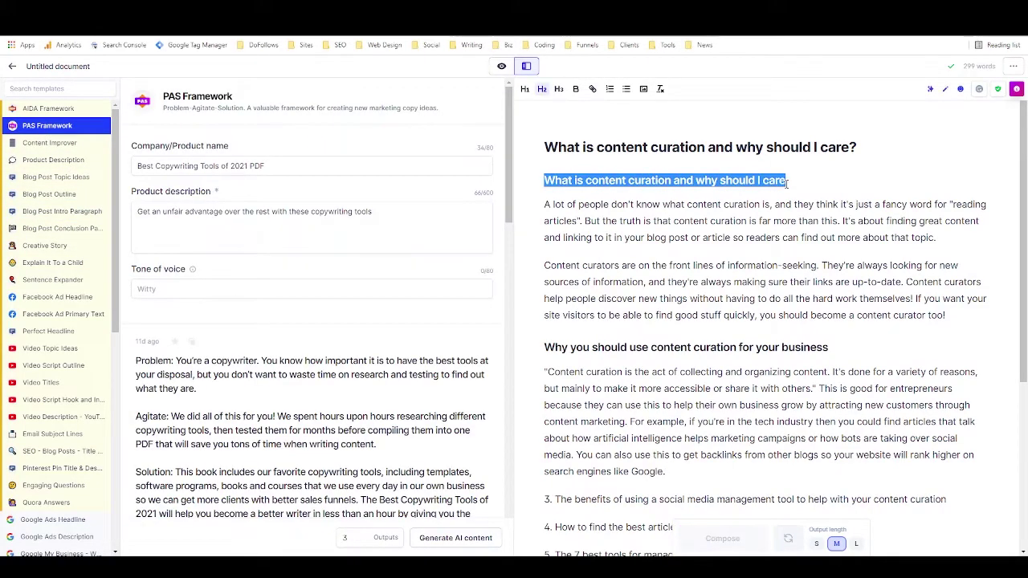
triple_click(272, 166)
key(ctrl+v)
click(351, 211)
drag(374, 211, 126, 211)
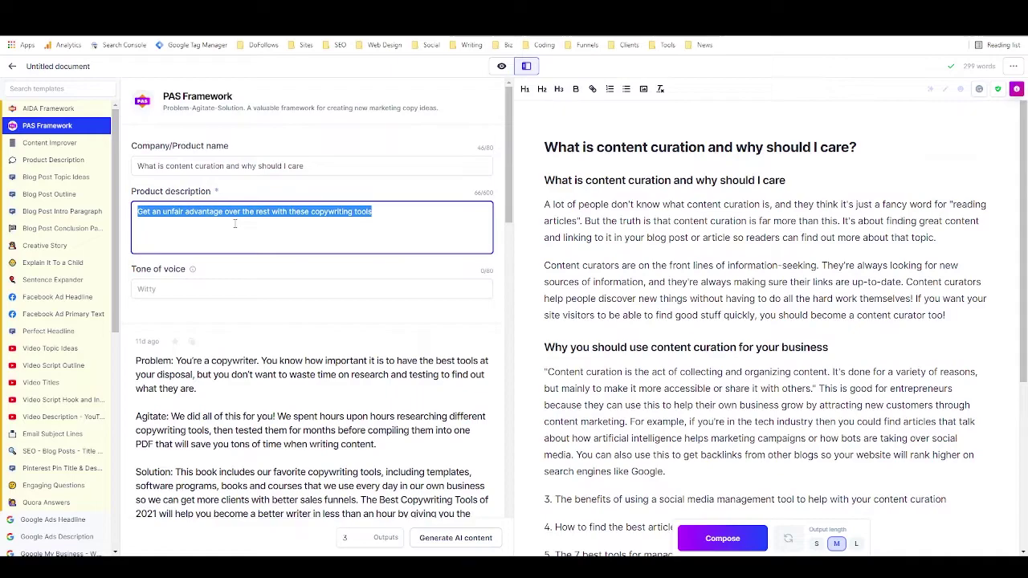
text(pdf ebook)
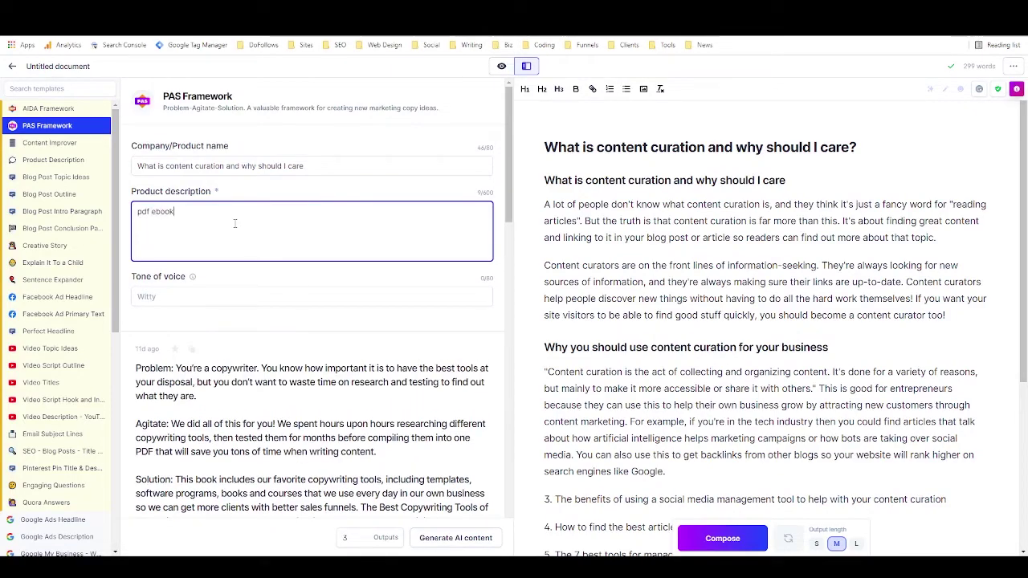
Generate a single PAS Framework output and paste it into the document directly below the main title
double_click(361, 542)
click(456, 538)
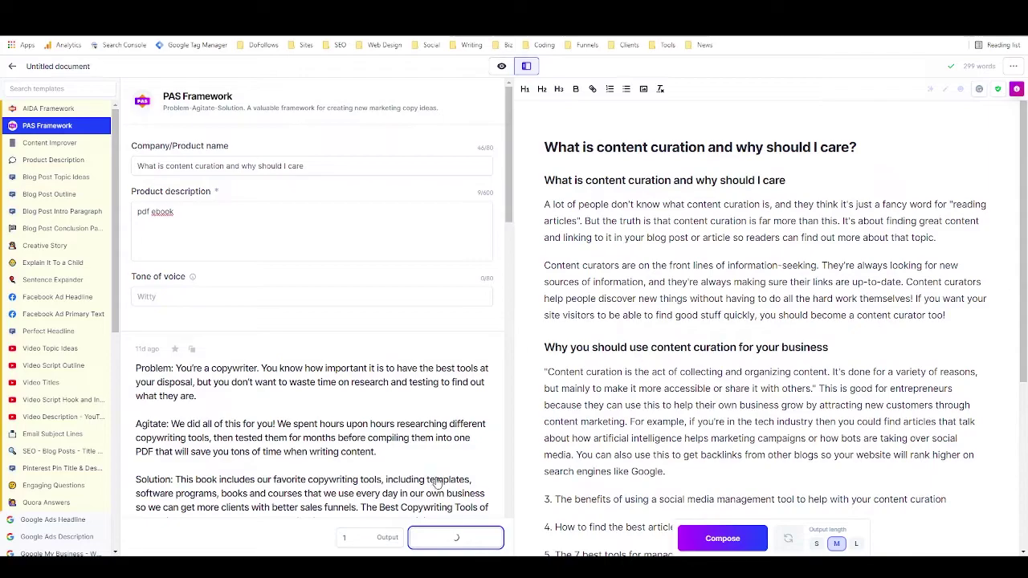
click(193, 349)
click(860, 148)
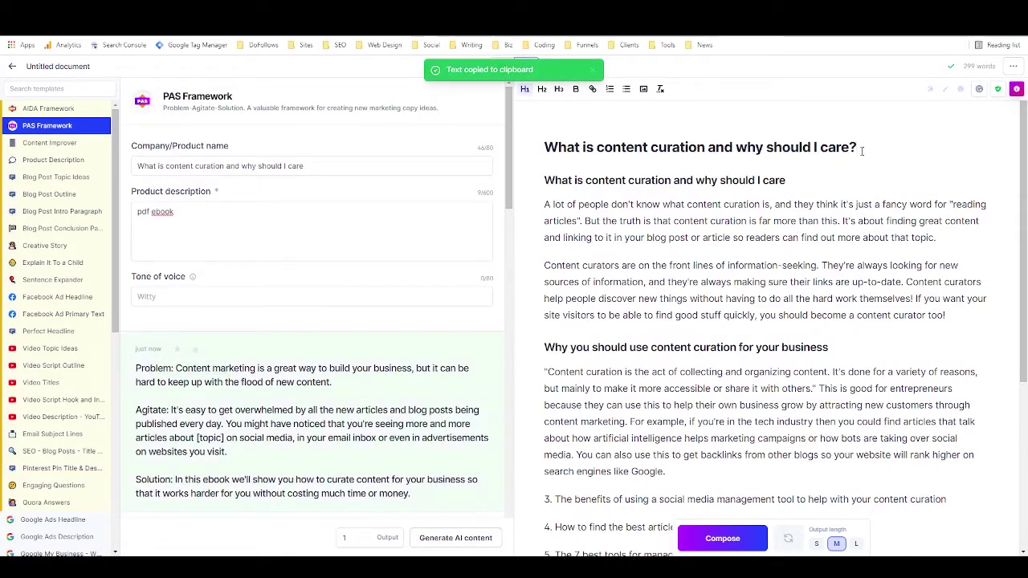
key(Return)
key(ctrl+v)
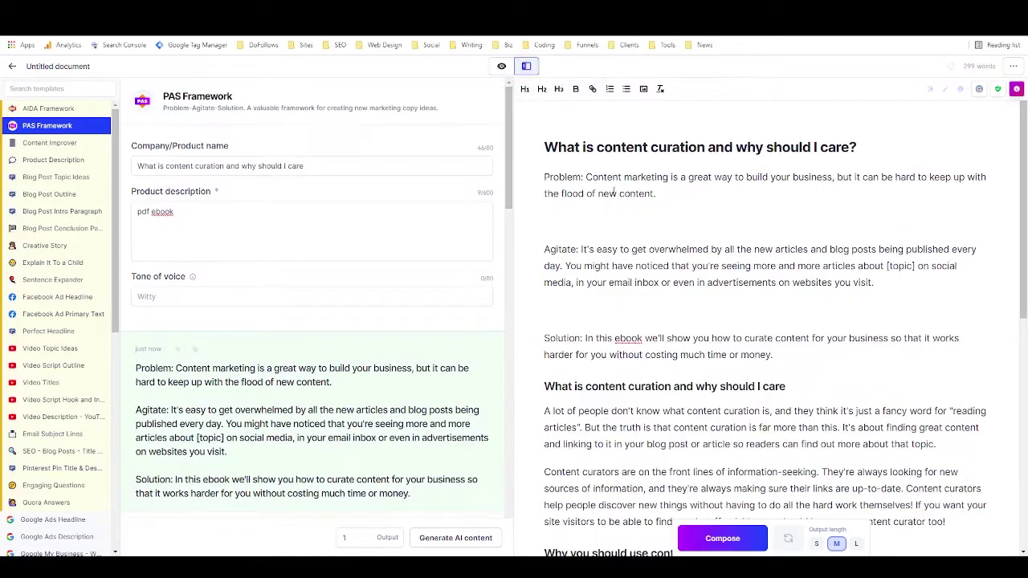
Delete the "Problem:", "Agitate:" and "Solution:" labels and the blank lines between the pasted paragraphs
drag(584, 177, 544, 177)
key(BackSpace)
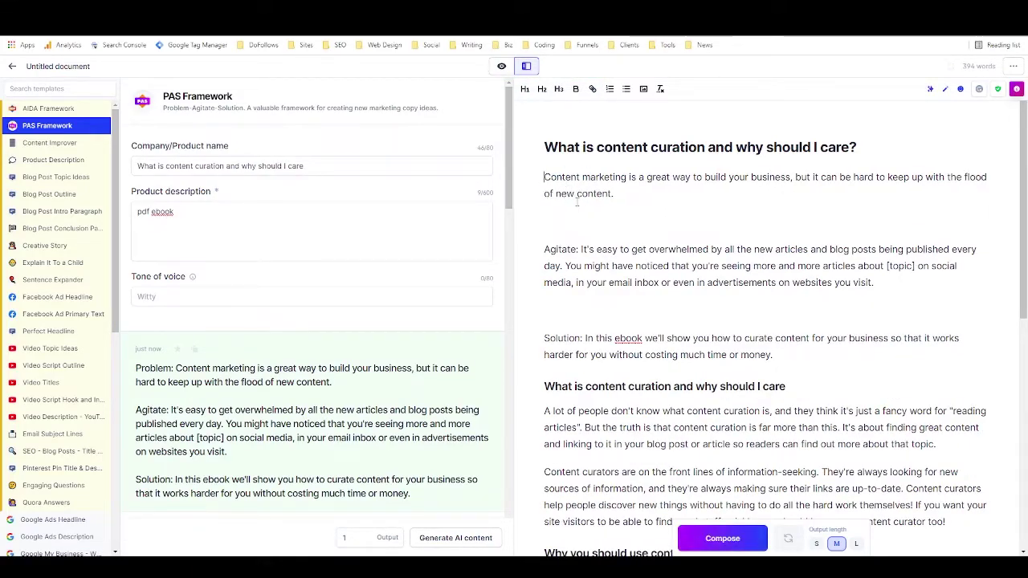
drag(584, 249, 543, 249)
key(BackSpace)
key(BackSpace)
drag(584, 311, 544, 311)
key(BackSpace)
key(BackSpace)
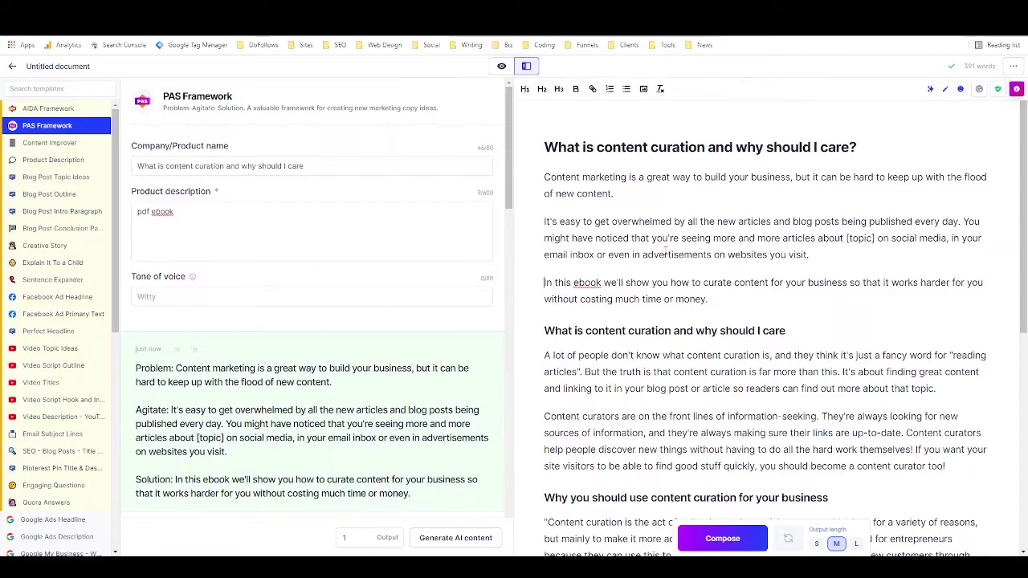
Reopen the Blog Post Intro Paragraph template and look over the outline items still without text
scroll(659, 240, down, 5)
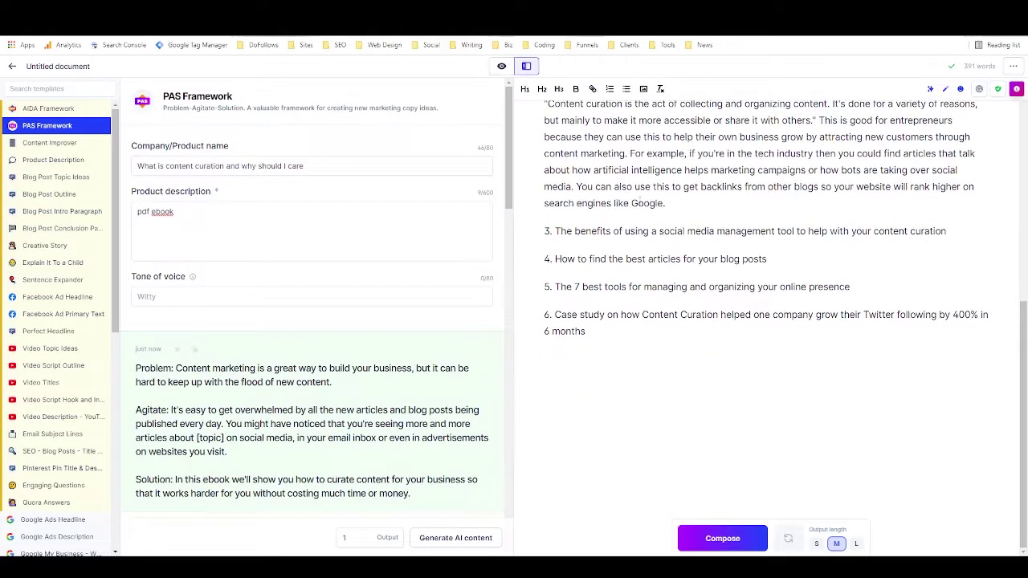
click(49, 212)
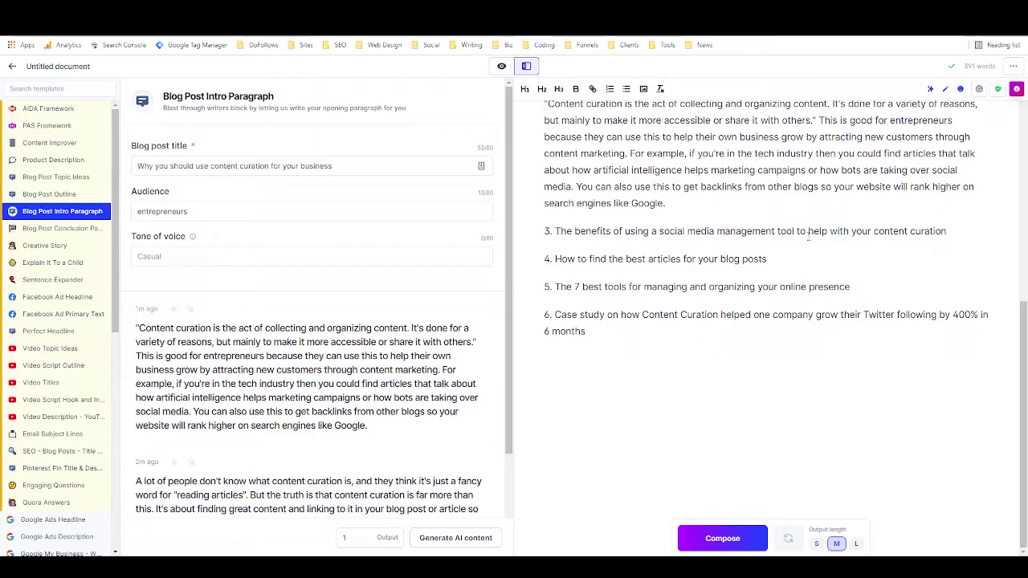
scroll(752, 231, up, 3)
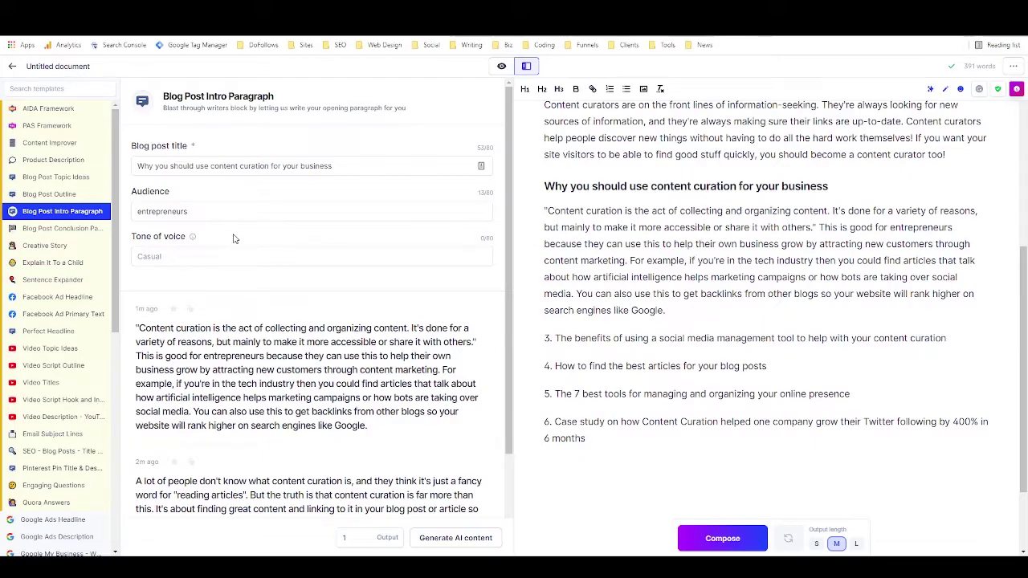
Switch to the document-only view and set both the Title field and the document name to "What is content curation and why should I care?"
click(501, 68)
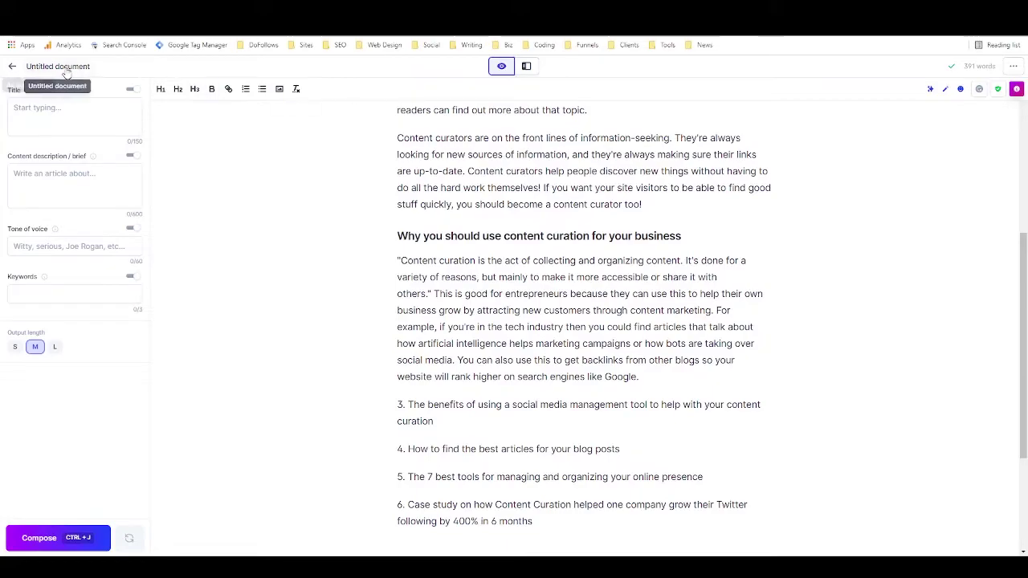
scroll(486, 158, up, 4)
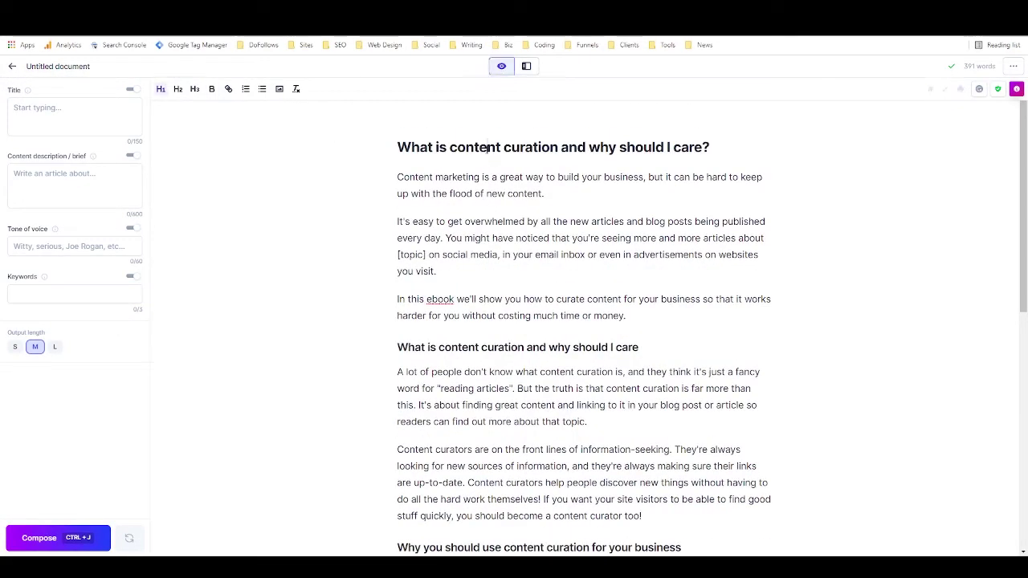
triple_click(493, 147)
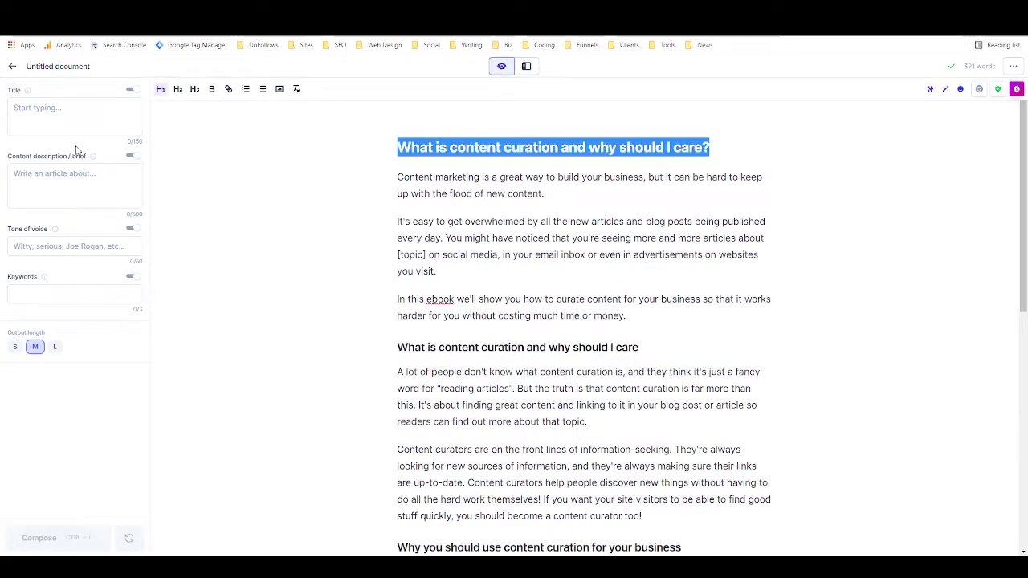
click(81, 109)
key(ctrl+v)
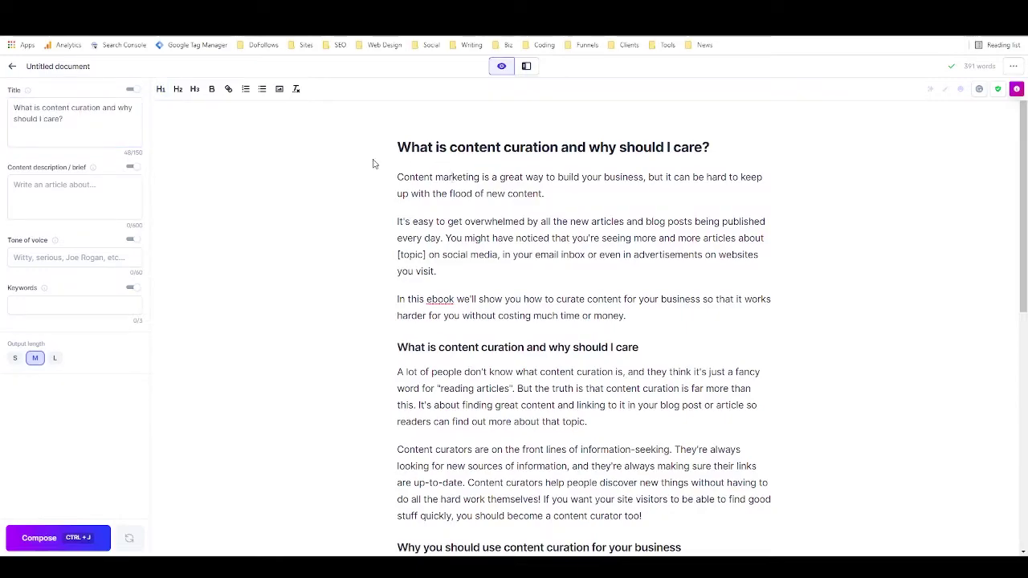
click(50, 66)
click(334, 234)
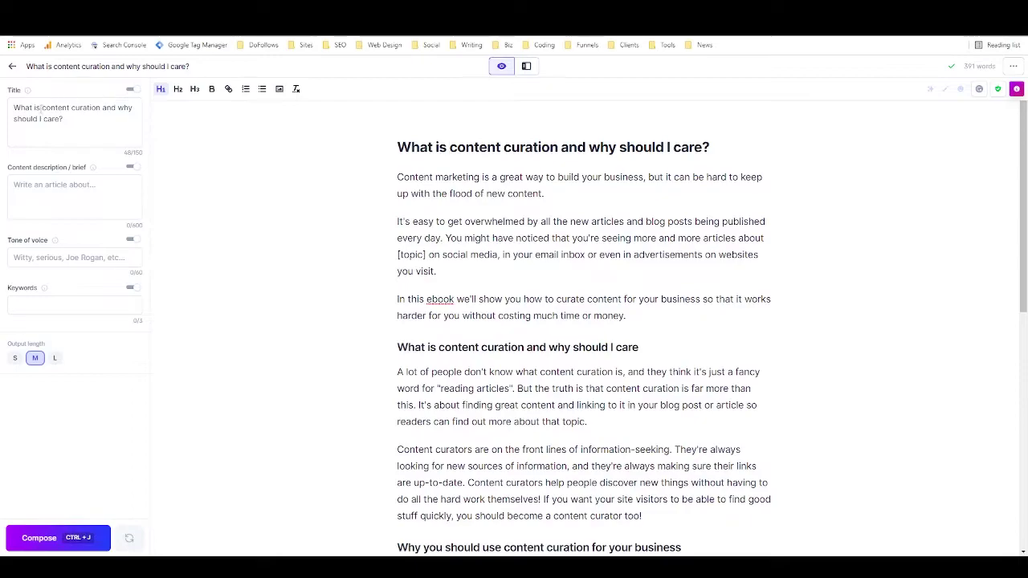
Return to the documents list, create a new document from scratch, and show the templates beside the editor
click(12, 65)
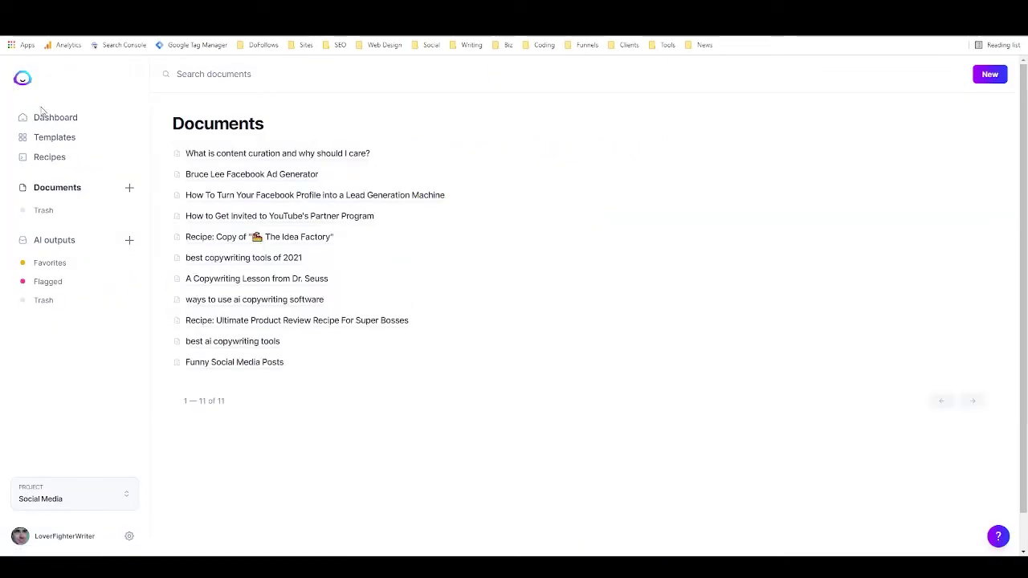
click(130, 187)
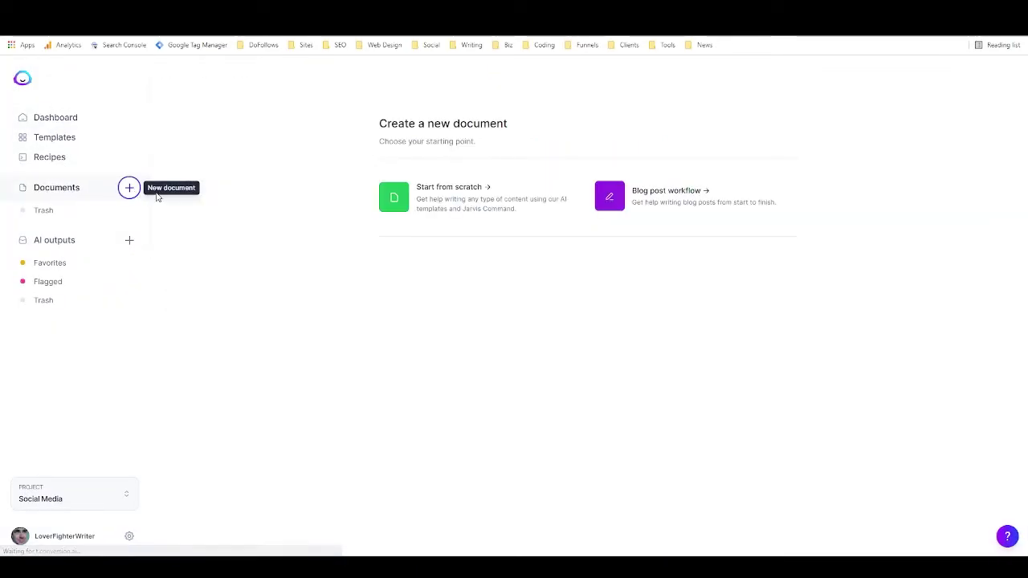
click(421, 198)
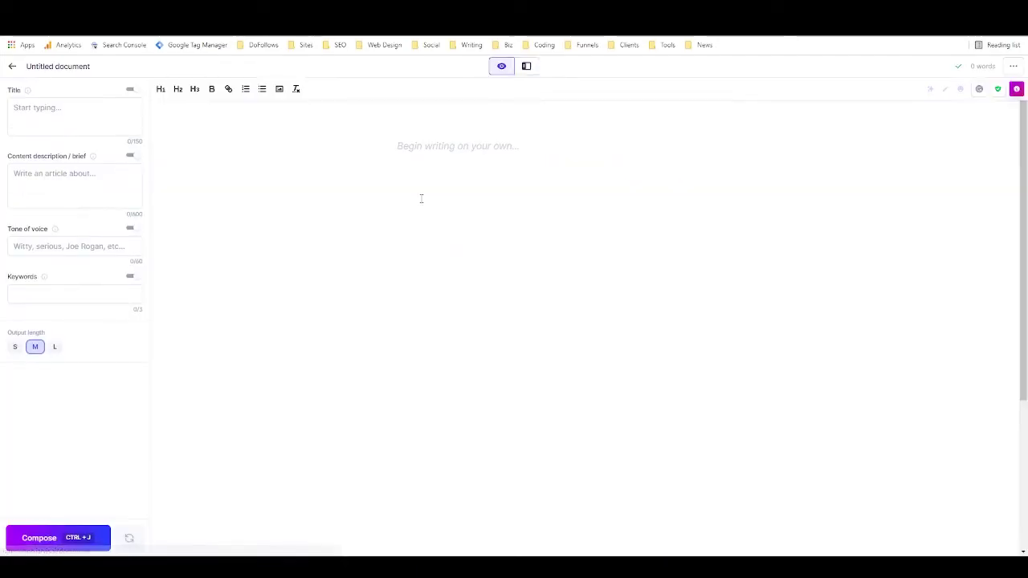
click(526, 68)
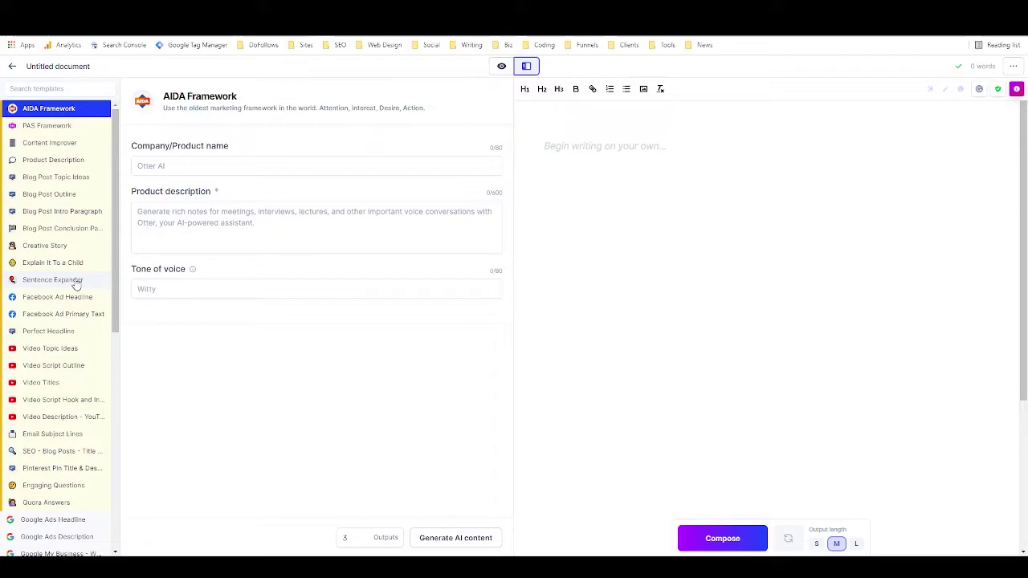
Open the Quora Answers template and fill its Question with "What are 3 tips for creating a good headline to landing pages?" copied from Quora's answer requests
scroll(77, 283, down, 3)
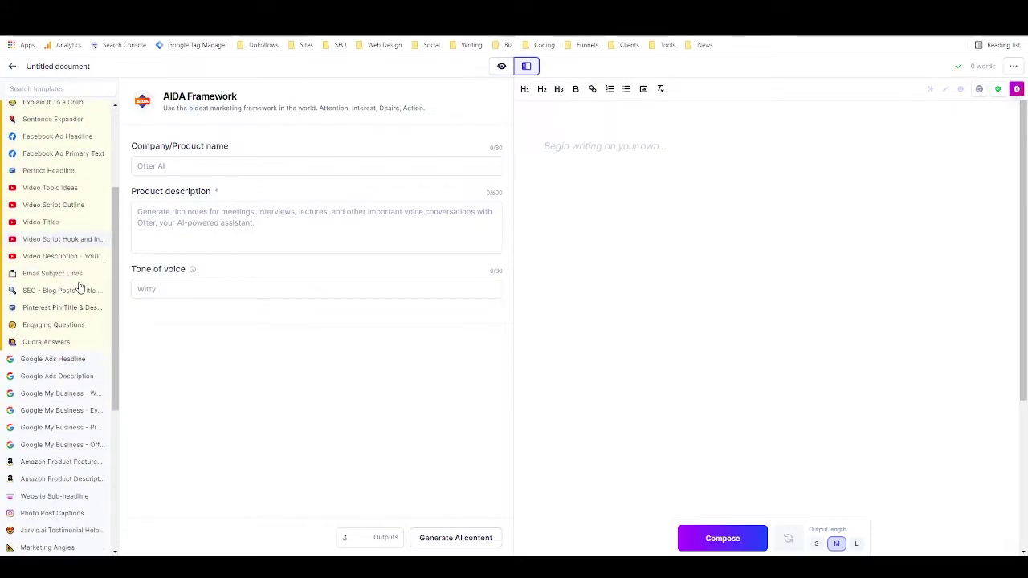
click(48, 346)
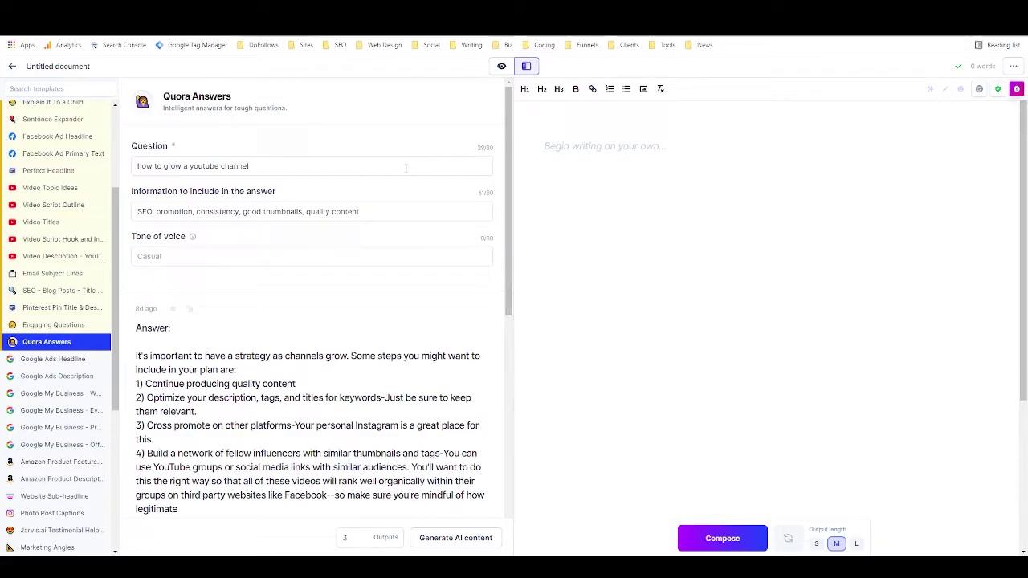
click(514, 10)
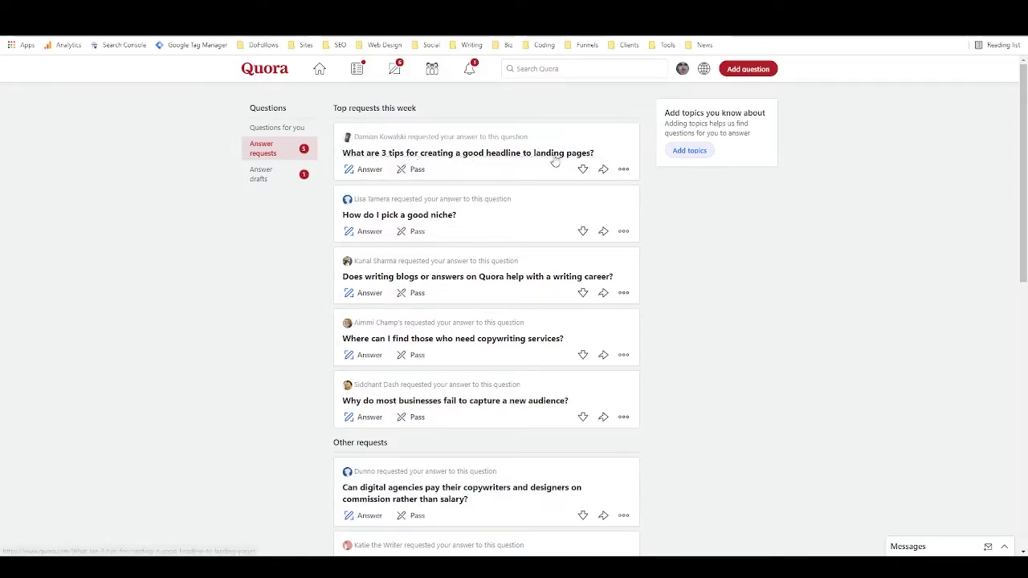
drag(338, 154, 596, 154)
key(ctrl+c)
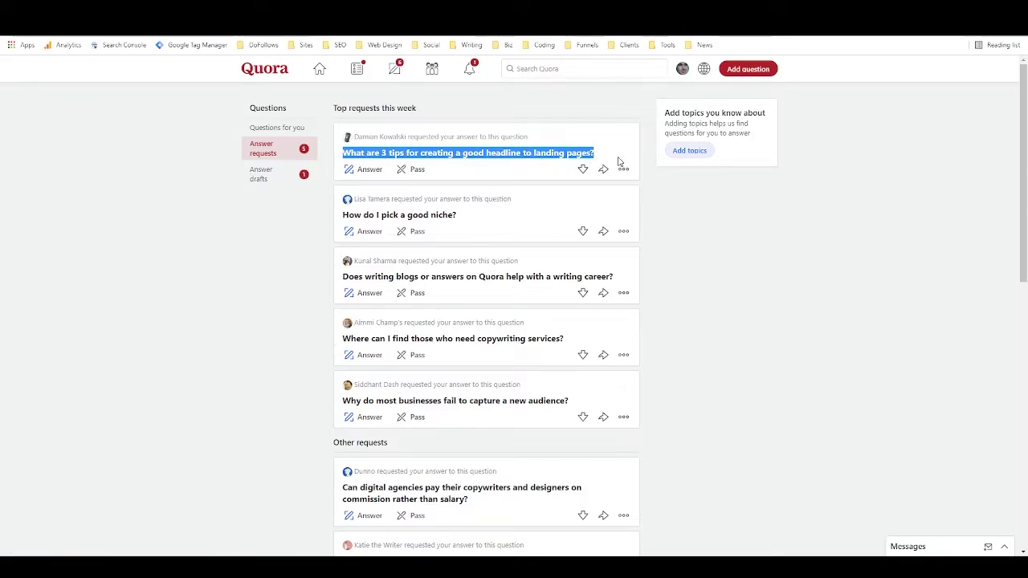
click(305, 201)
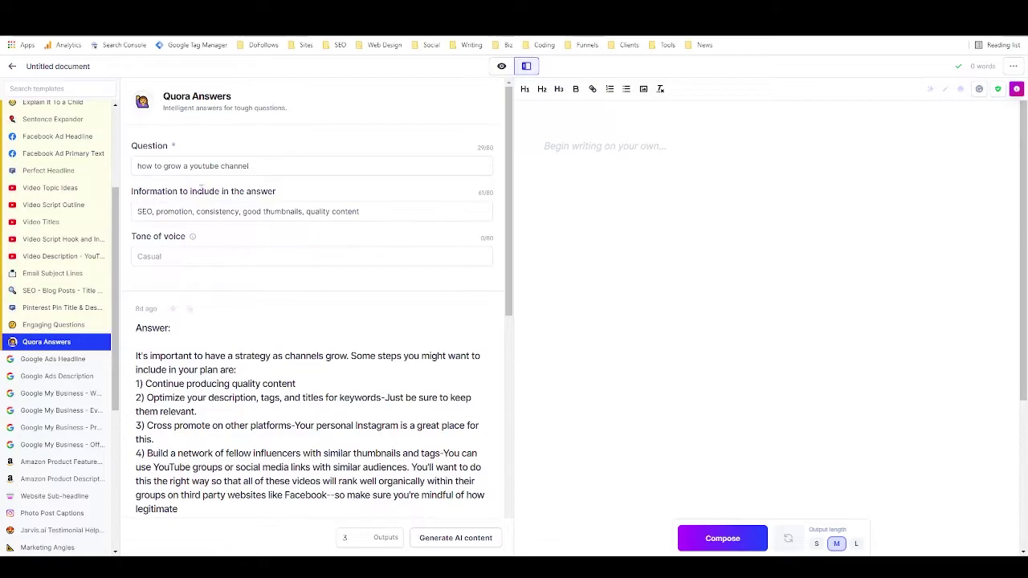
drag(253, 166, 91, 168)
key(ctrl+v)
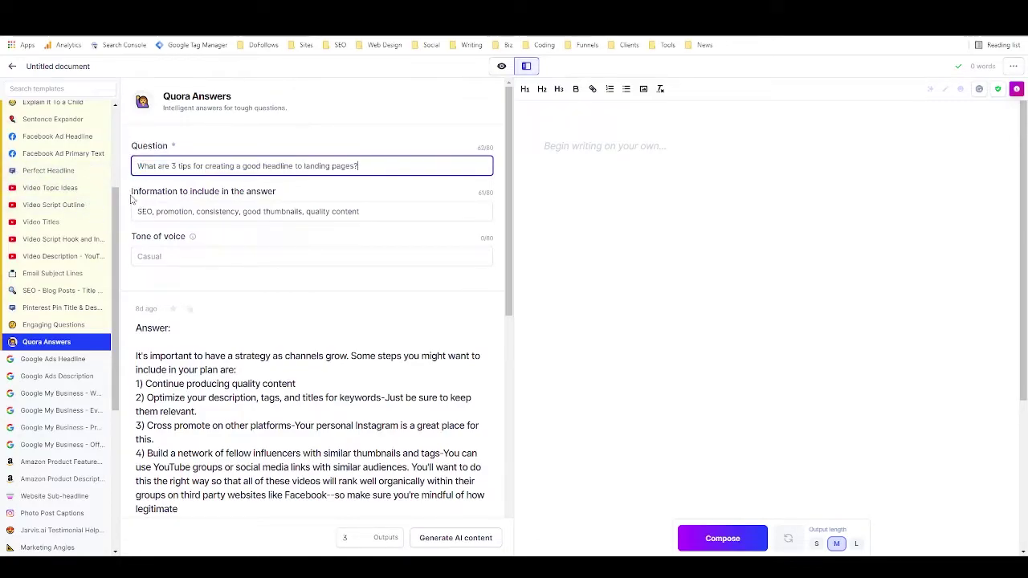
Replace the information to include in the answer with "use headline formulas, use scarcity, use AI copywriting tools"
drag(377, 211, 133, 213)
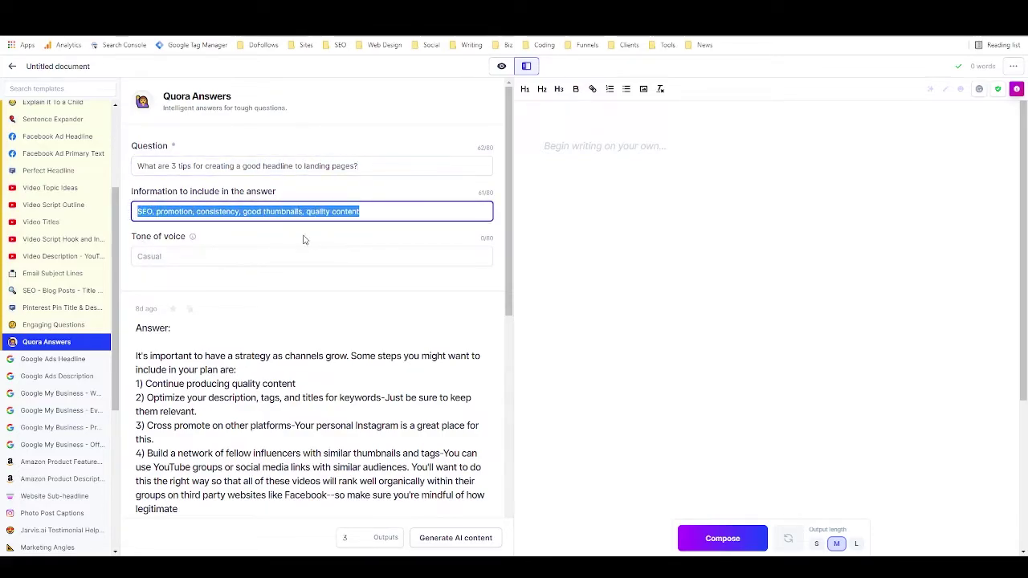
text(use headline formulas,)
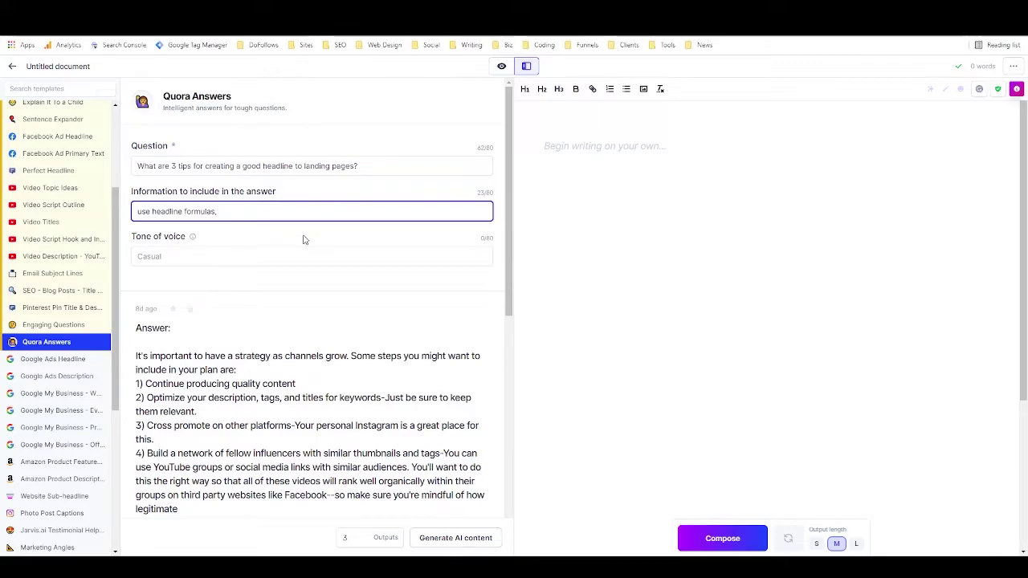
text(make it engag)
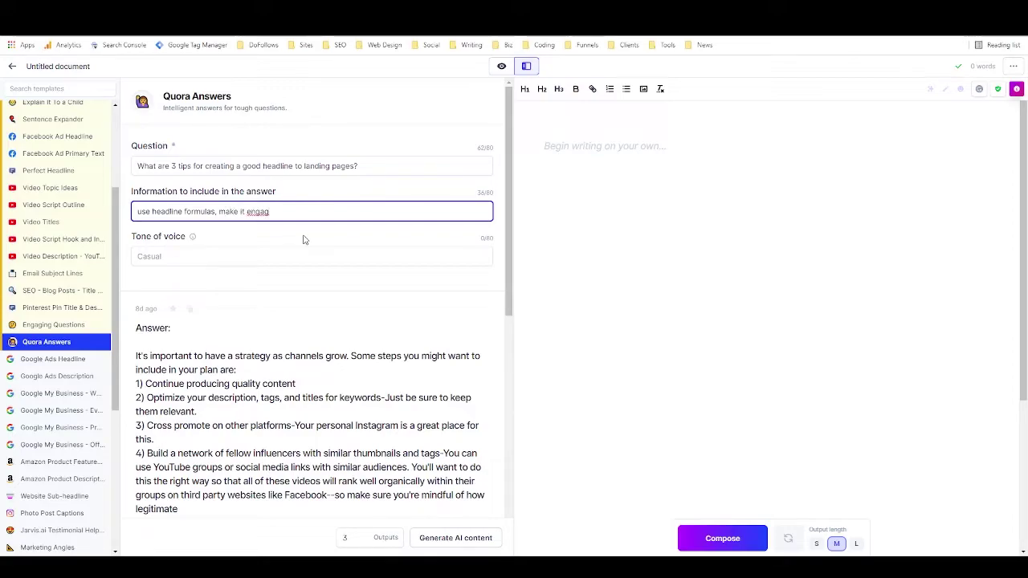
key(BackSpace)
key(BackSpace)
key(BackSpace)
key(BackSpace)
key(BackSpace)
key(BackSpace)
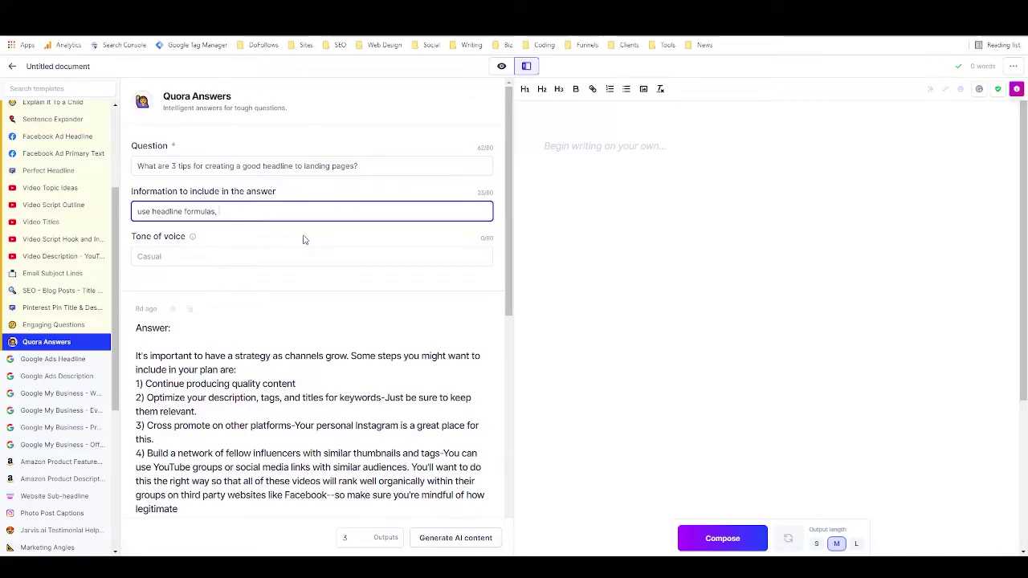
text(use scarcity, use)
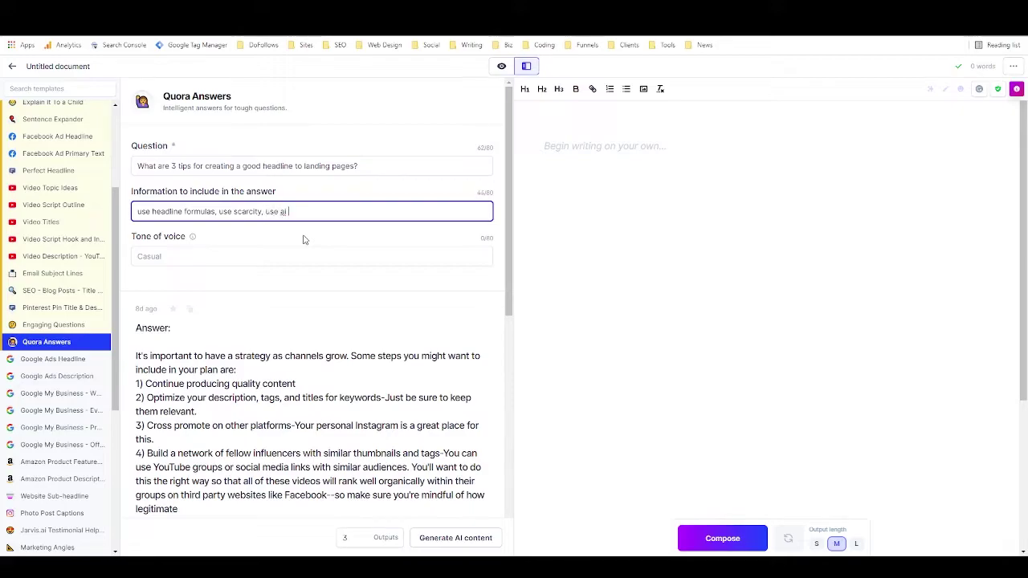
text( AI copywriting tools)
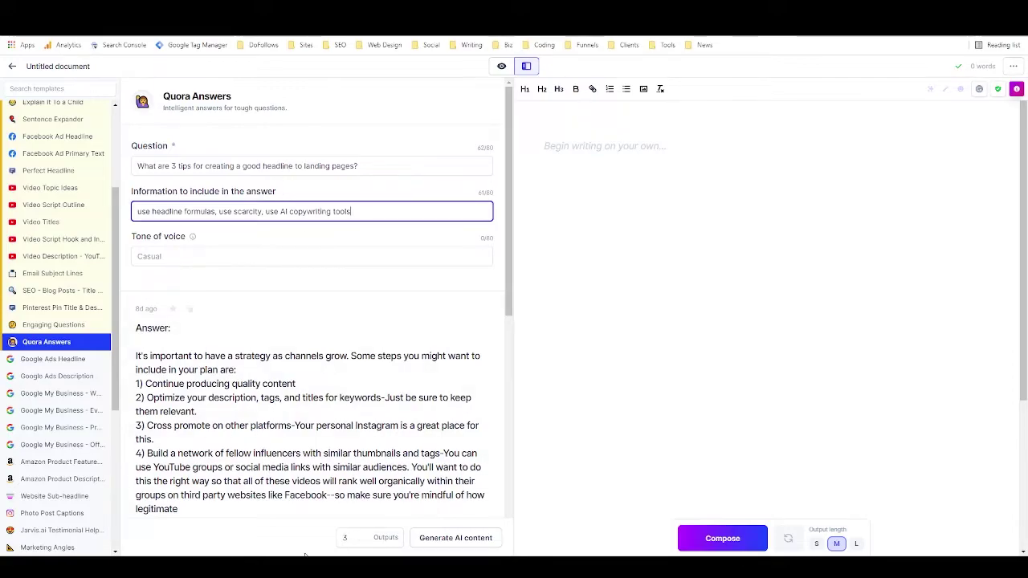
Set the number of outputs to 1 and generate two answers to the landing page headline question, one after the other
double_click(361, 541)
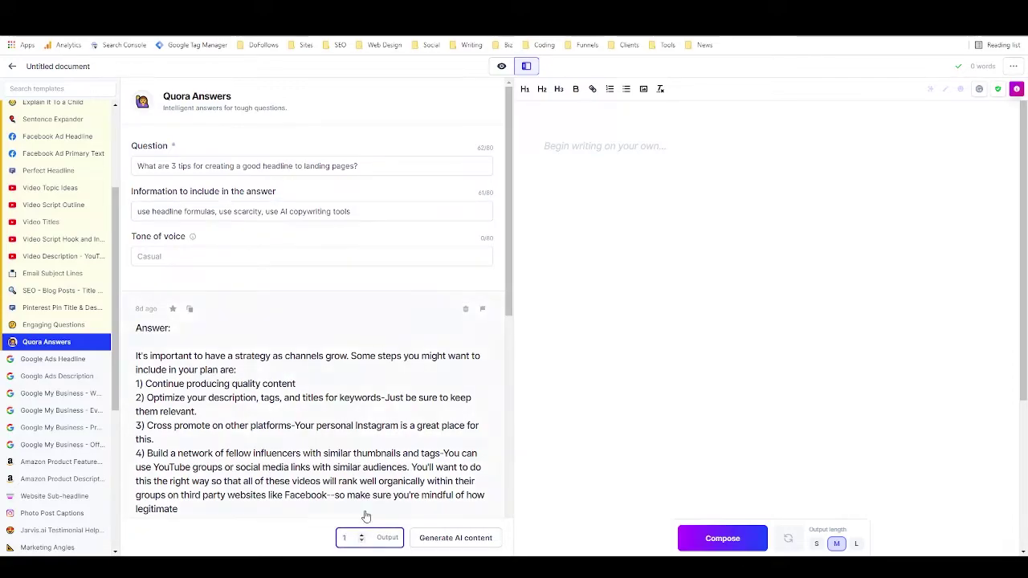
click(444, 538)
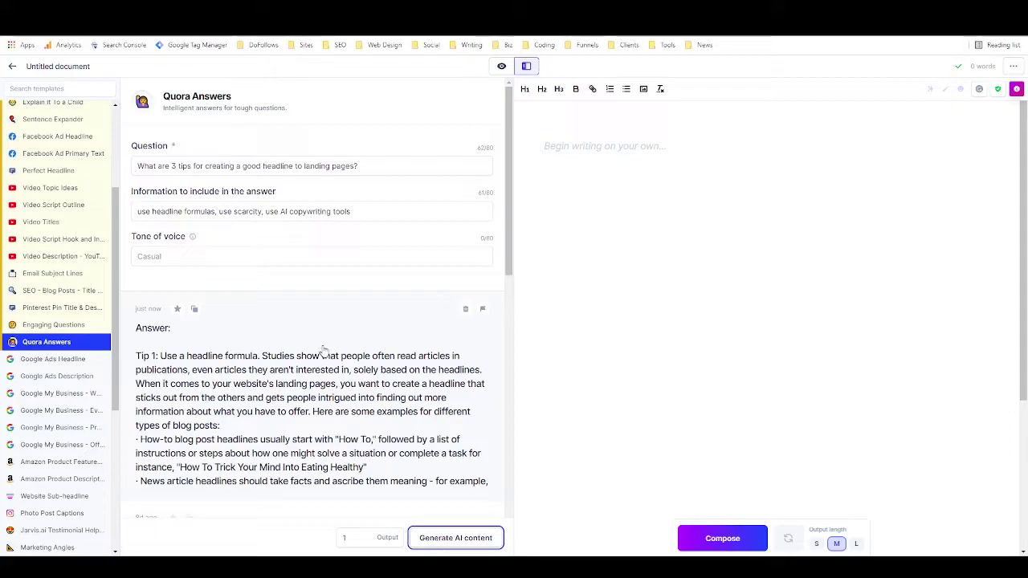
scroll(323, 351, down, 2)
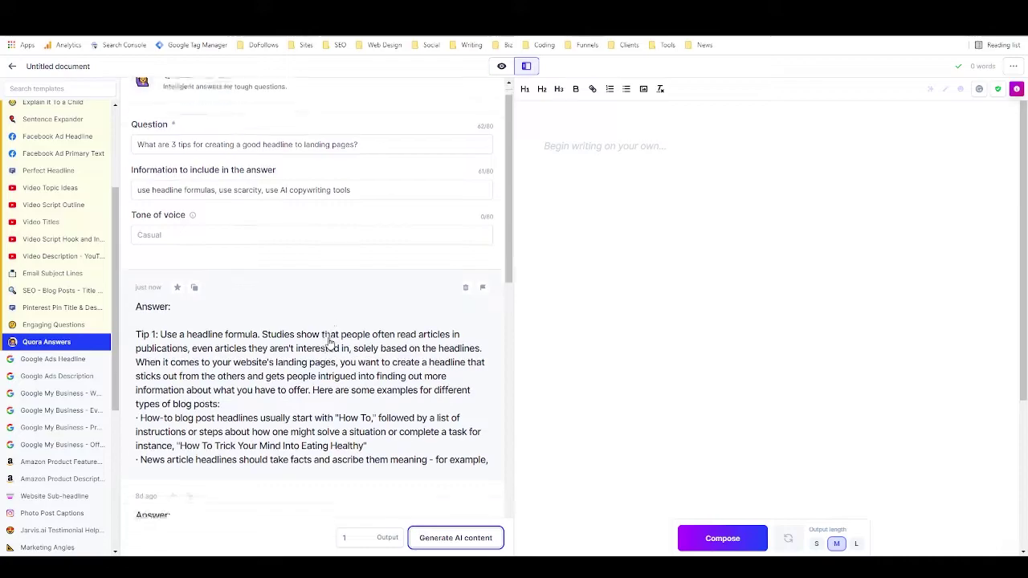
scroll(267, 313, down, 1)
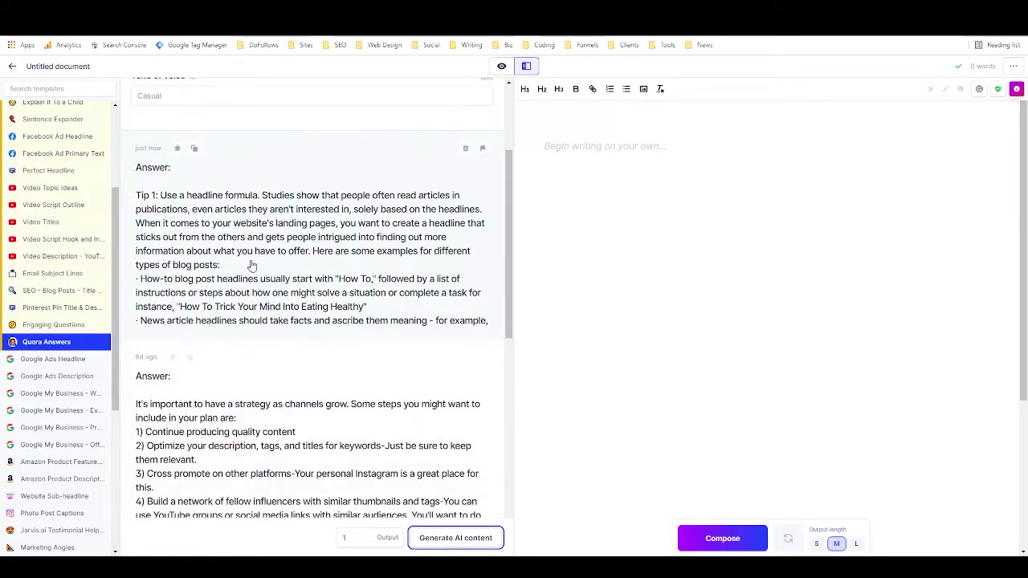
scroll(189, 238, up, 2)
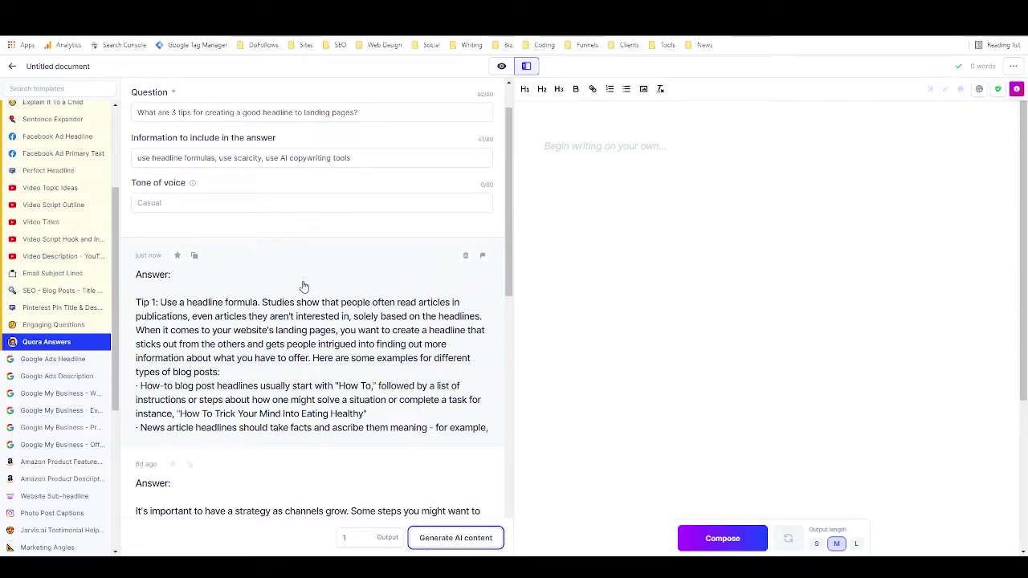
scroll(319, 298, down, 2)
scroll(318, 298, down, 1)
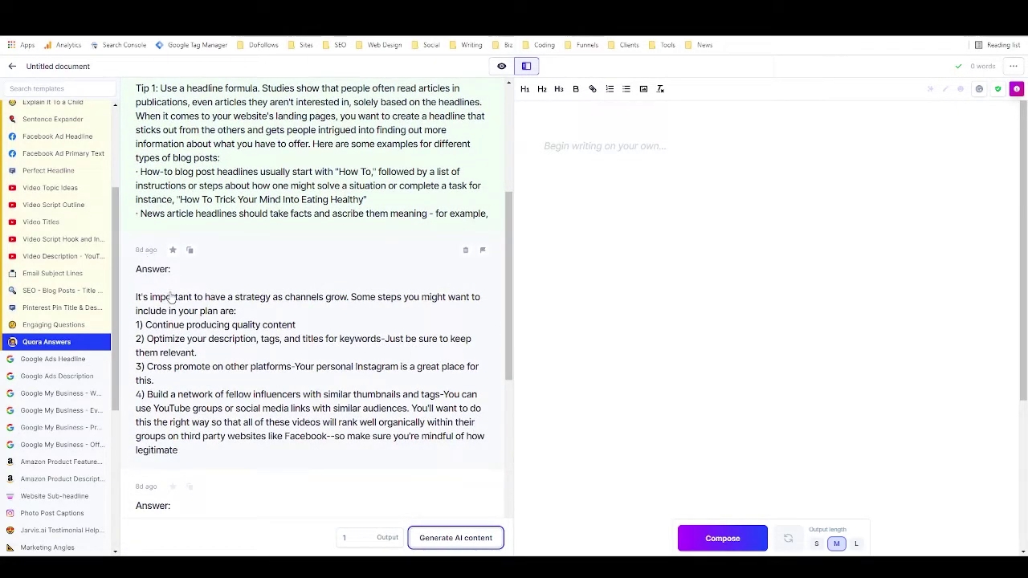
scroll(303, 317, up, 1)
scroll(304, 318, up, 2)
click(453, 539)
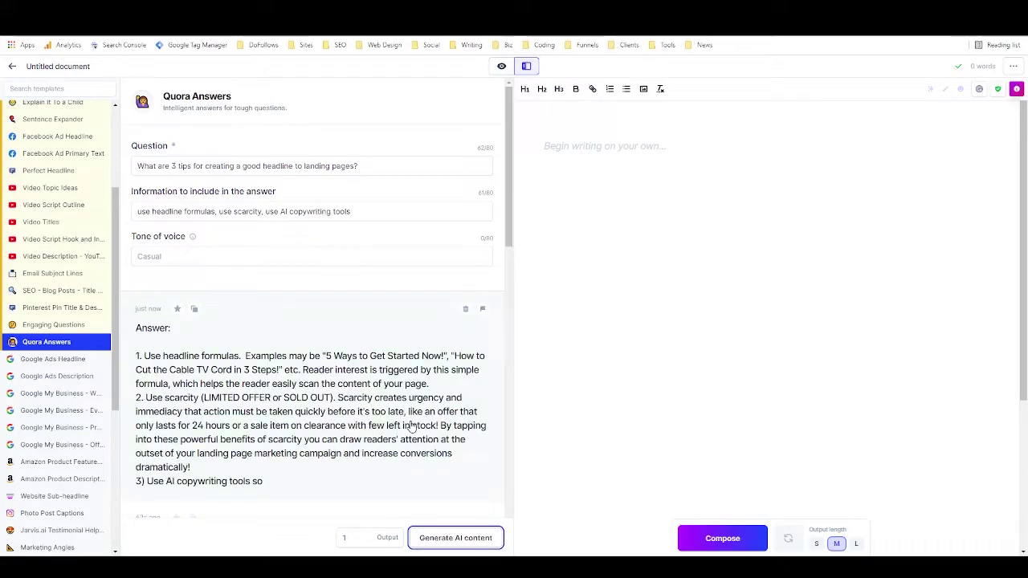
Copy the generated answer starting with "Tip 1" into the document and delete its "Answer:" label and one blank line
scroll(362, 398, down, 2)
scroll(363, 394, down, 1)
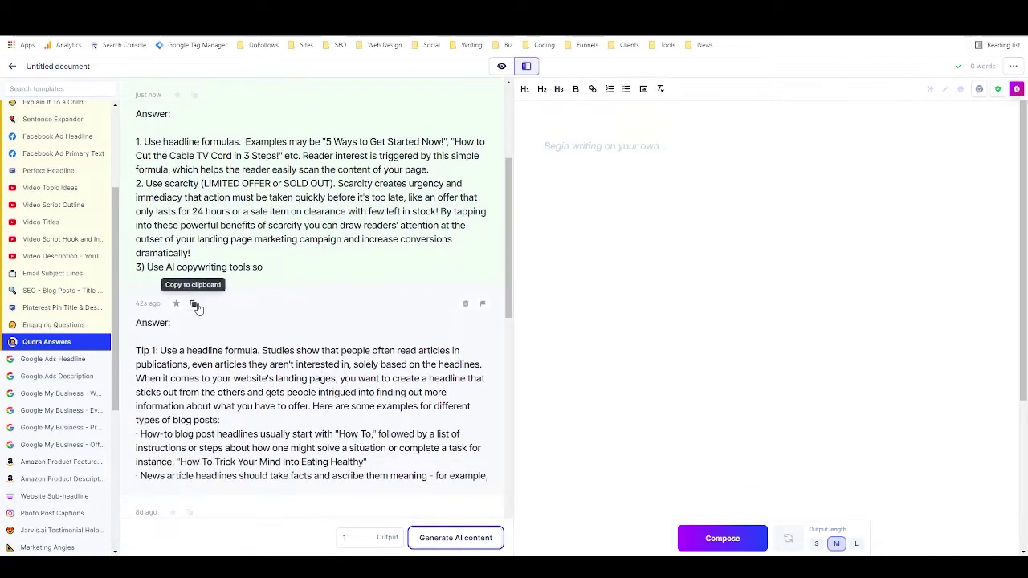
click(194, 305)
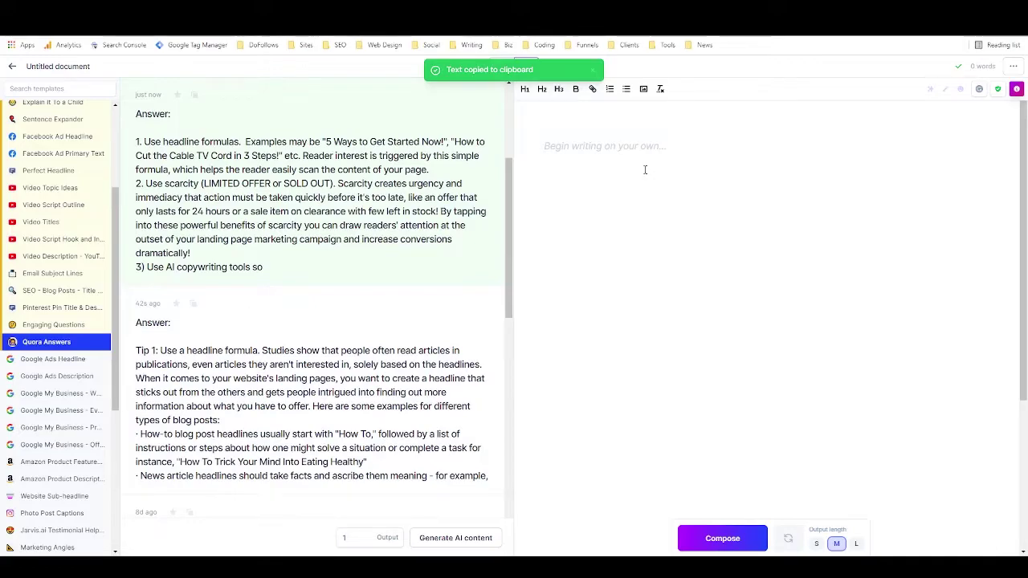
click(644, 169)
key(ctrl+v)
drag(581, 146, 541, 148)
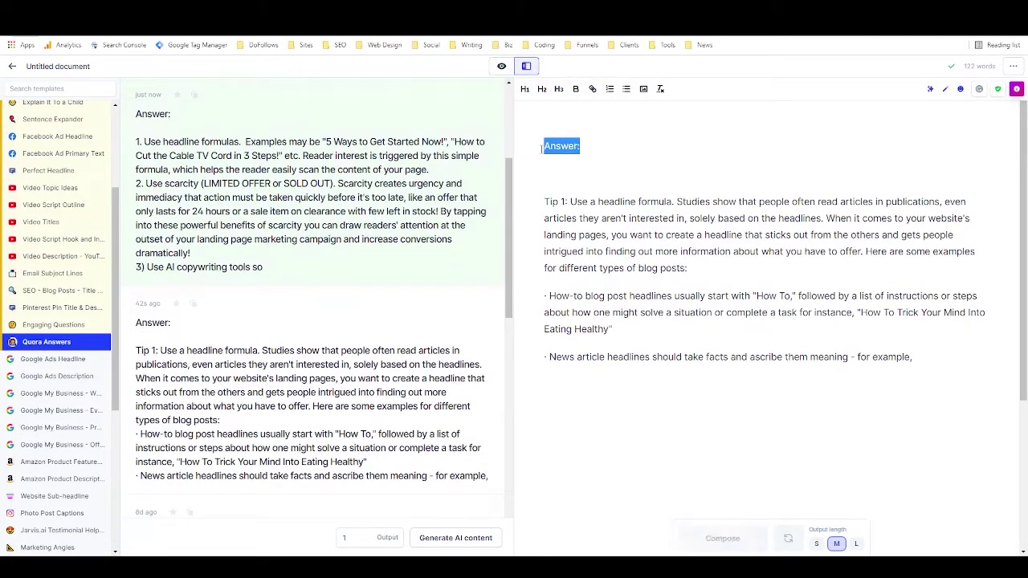
key(Delete)
key(Delete)
Copy the "Use scarcity" and "3) Use AI copywriting tools so" text from the newest answer onto a new line below the Tip 1 text
scroll(404, 217, up, 1)
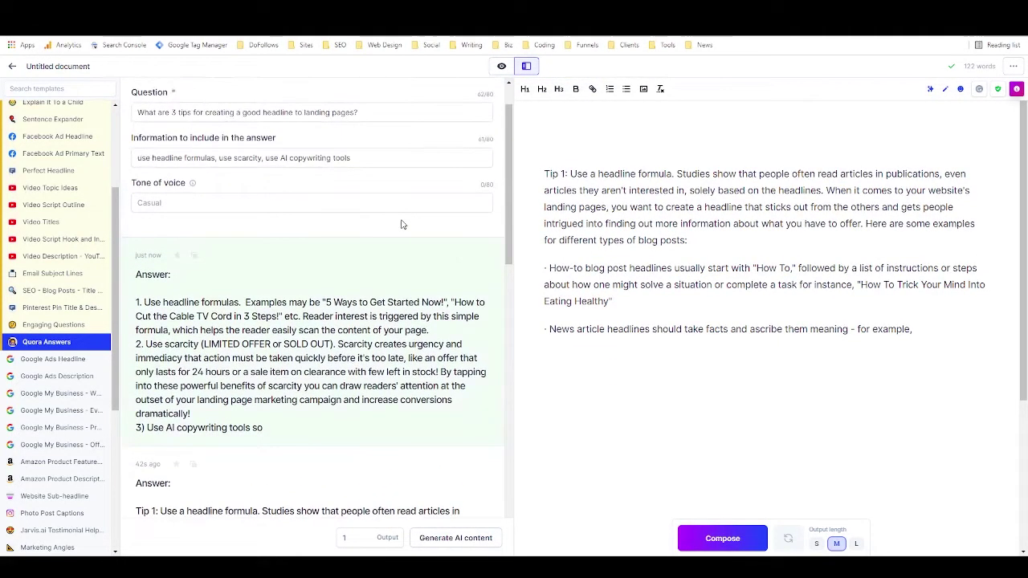
scroll(403, 218, down, 1)
click(358, 298)
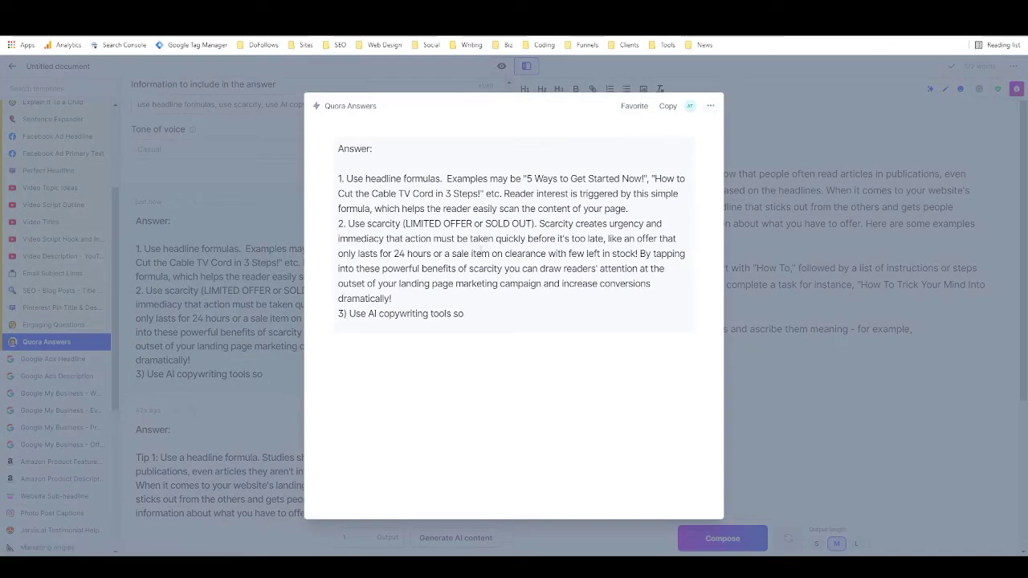
click(495, 283)
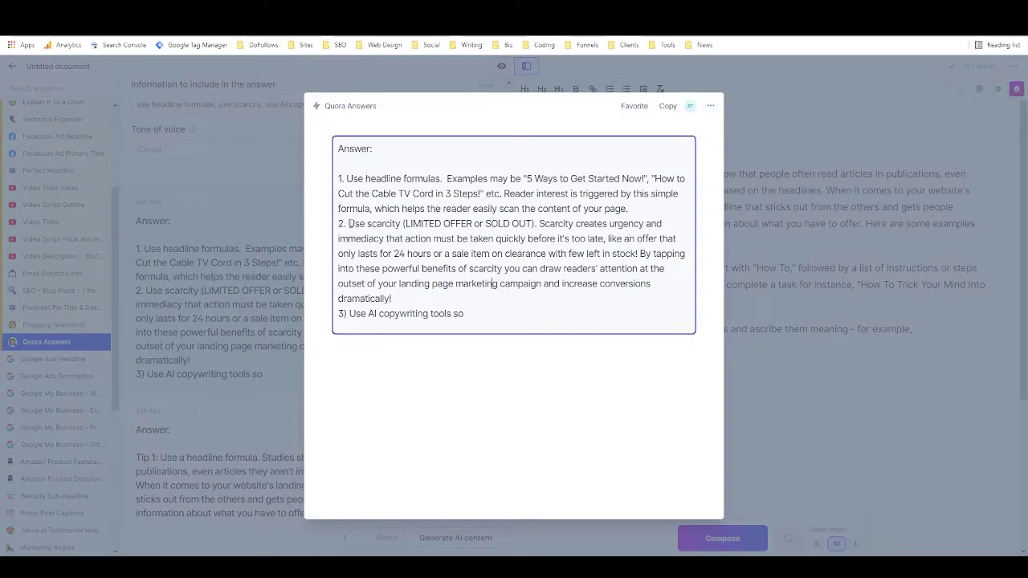
drag(349, 224, 474, 312)
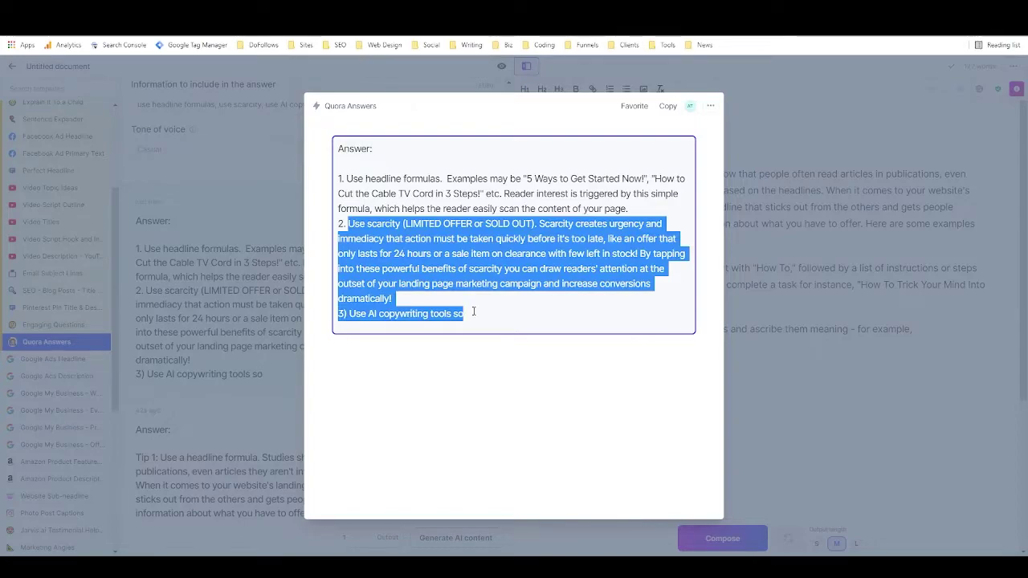
click(796, 361)
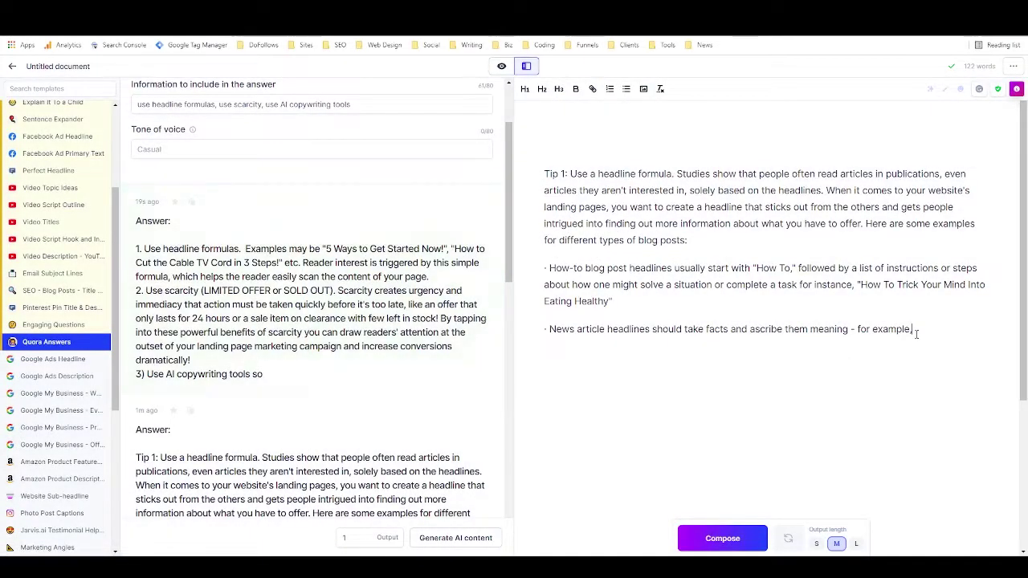
key(Return)
key(ctrl+v)
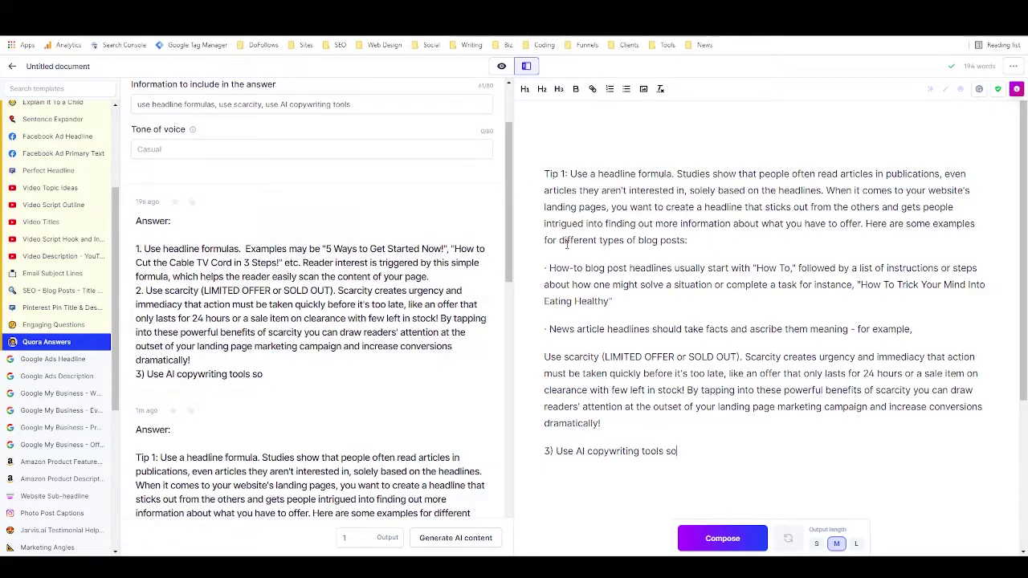
Delete the two bulleted headline examples under Tip 1 and add "Tip 2:" before the scarcity paragraph
mouse_move(544, 267)
mouse_down()
mouse_move(601, 285)
mouse_move(729, 292)
mouse_move(914, 331)
mouse_up()
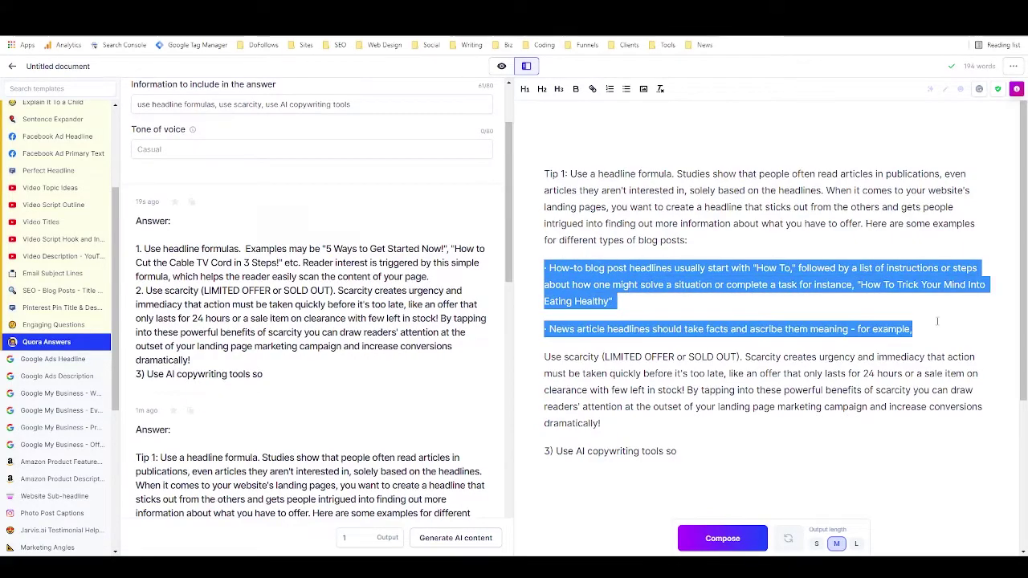
key(BackSpace)
key(BackSpace)
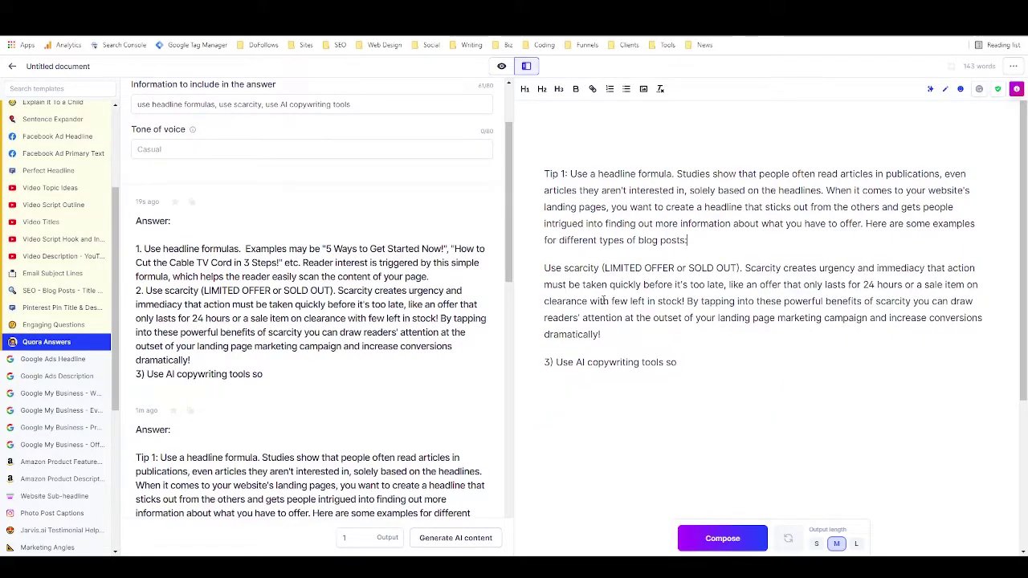
text(Tip 2:)
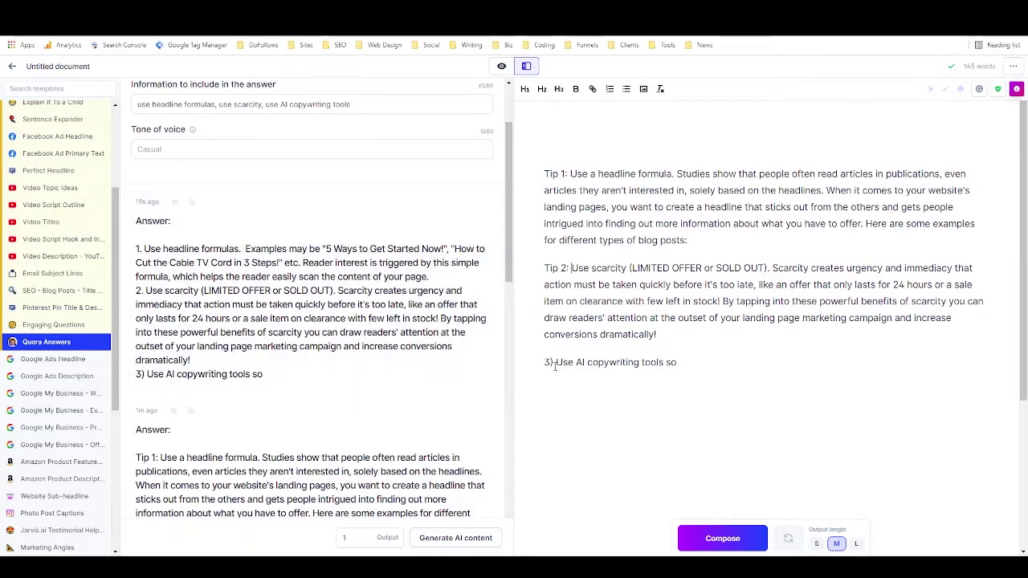
Replace the information to include in the answer with "Use AI copywriting tools" copied from the document's third point
drag(557, 362, 664, 363)
key(ctrl+c)
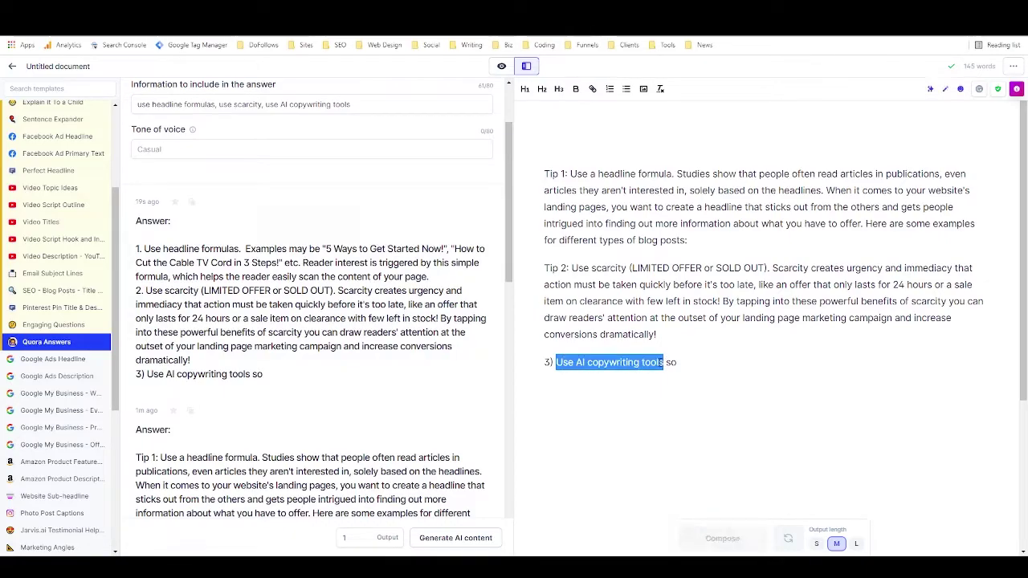
scroll(409, 313, up, 2)
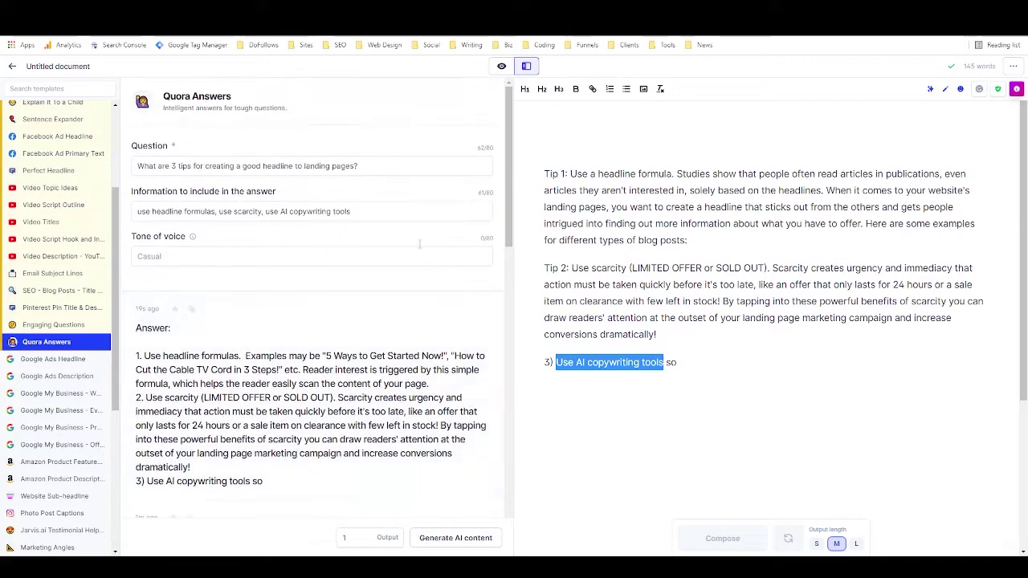
drag(399, 210, 135, 211)
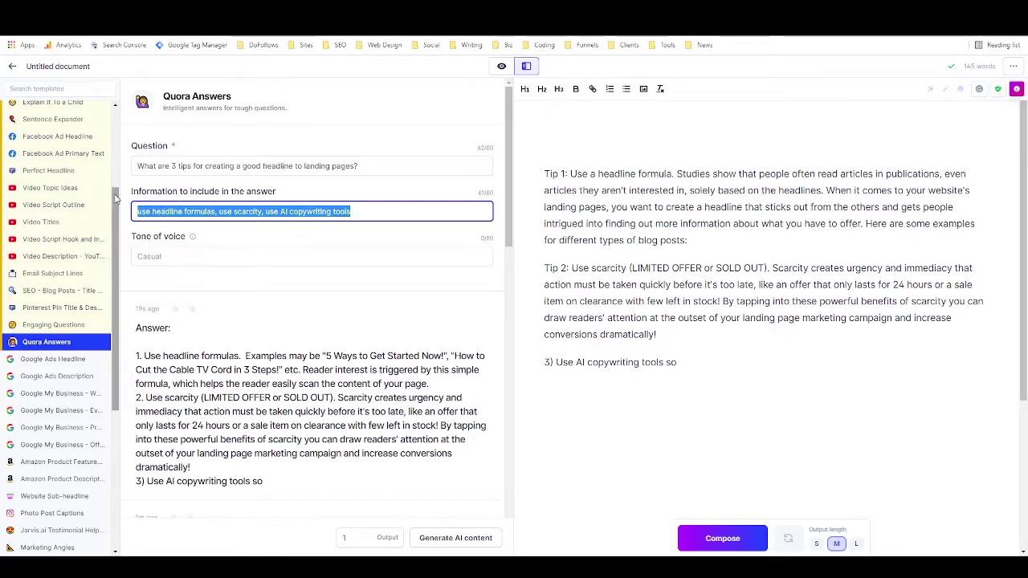
key(ctrl+v)
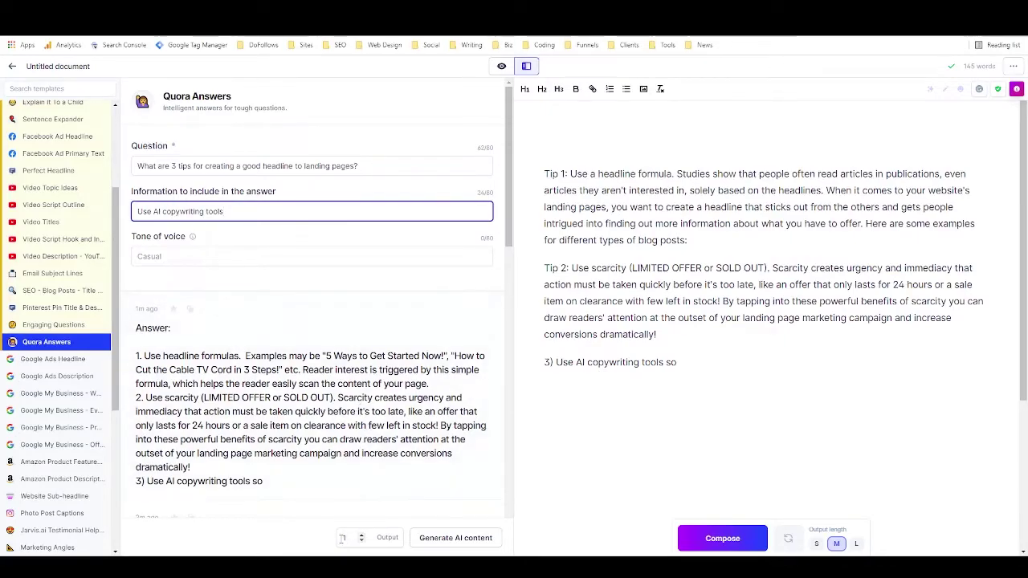
Generate a new Quora answer and replace the document's "3) Use AI copywriting tools so" line with "Tip 3:" followed by the copied answer
click(429, 538)
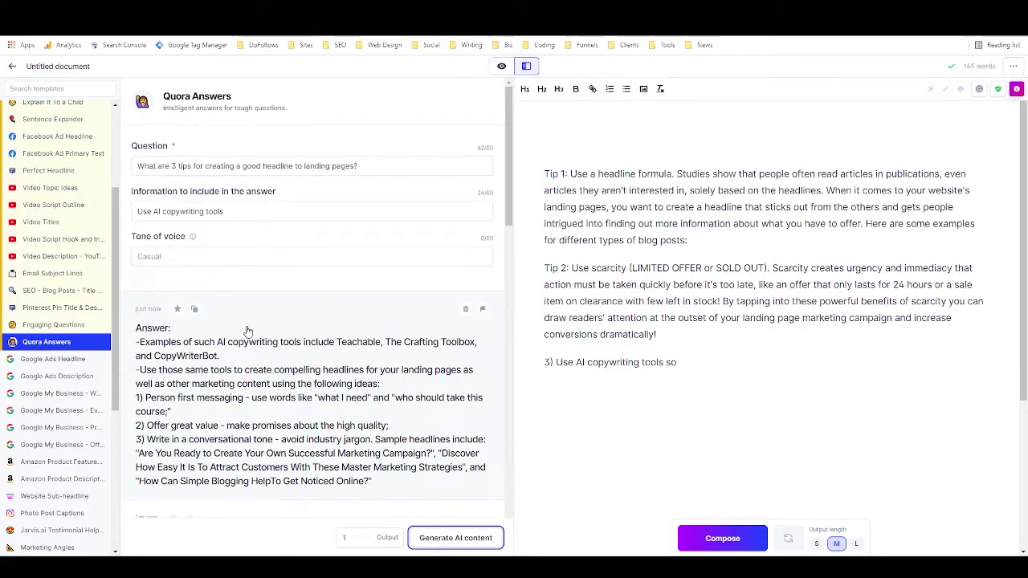
click(195, 309)
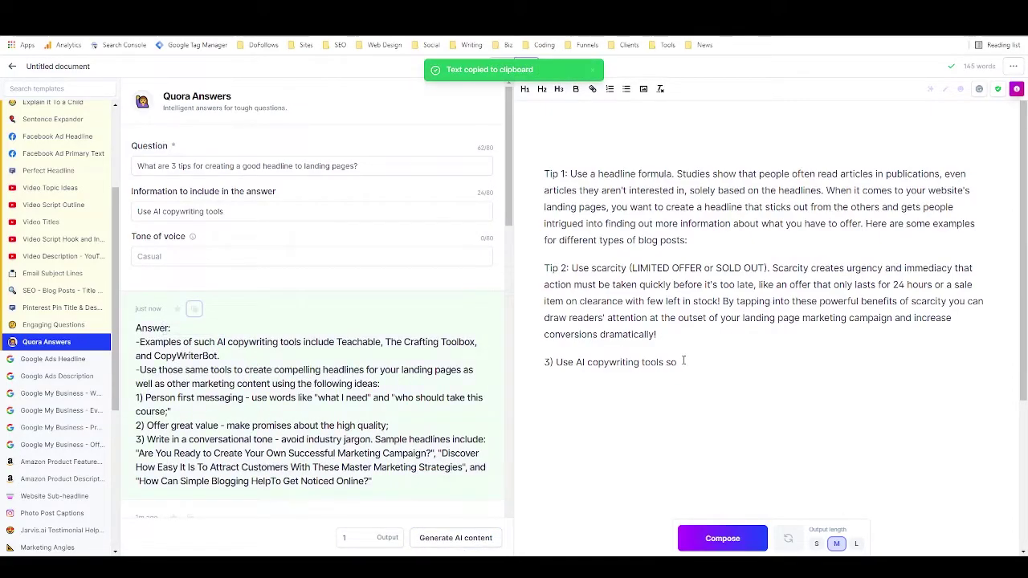
drag(688, 362, 532, 362)
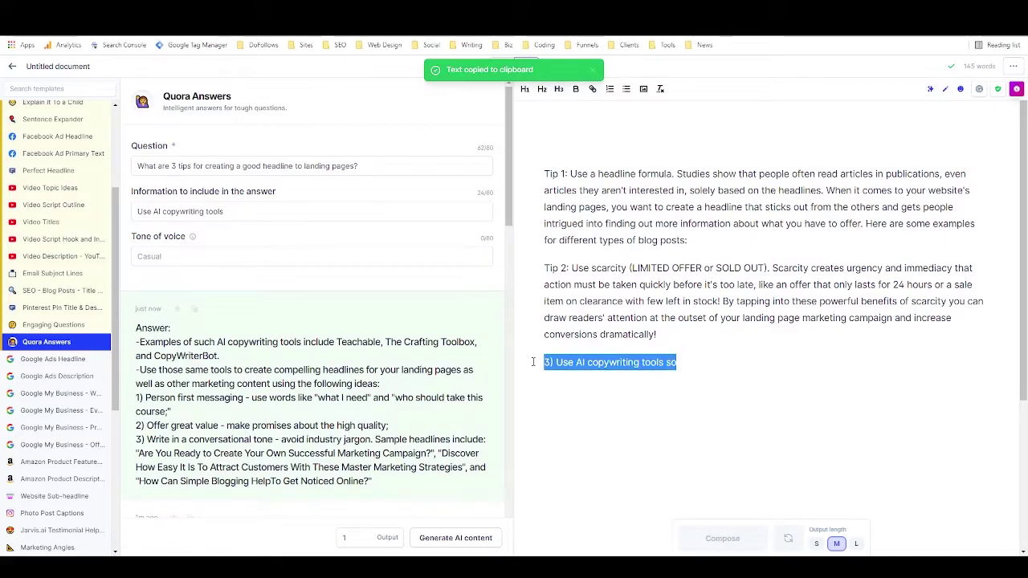
text(Tip 3:)
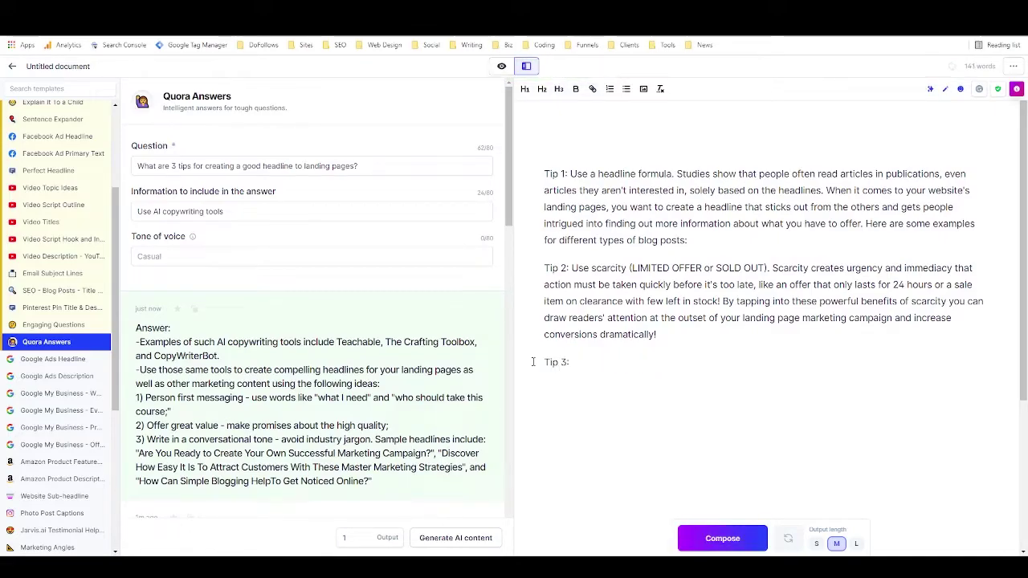
key(ctrl+v)
Delete the "-Examples of such AI copywriting tools" paragraph and add "Use AI copywriting tools." after "Tip 3: Answer:"
scroll(659, 339, down, 2)
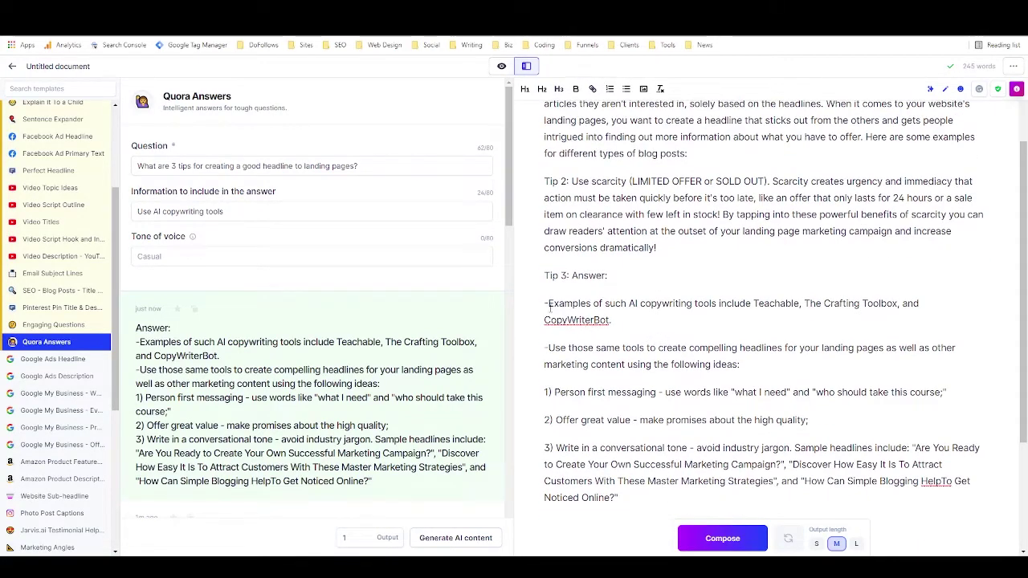
drag(545, 303, 622, 320)
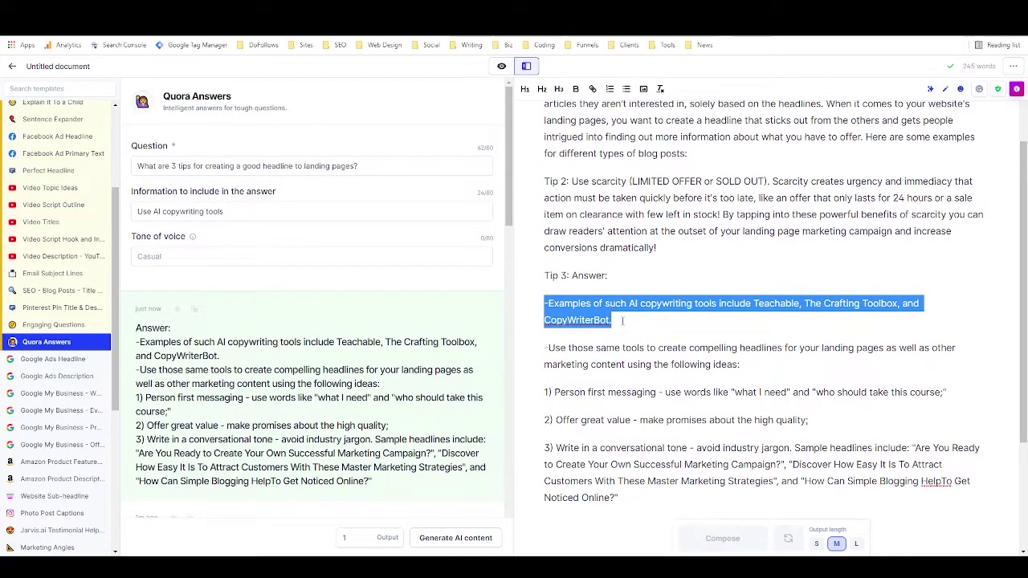
key(BackSpace)
key(BackSpace)
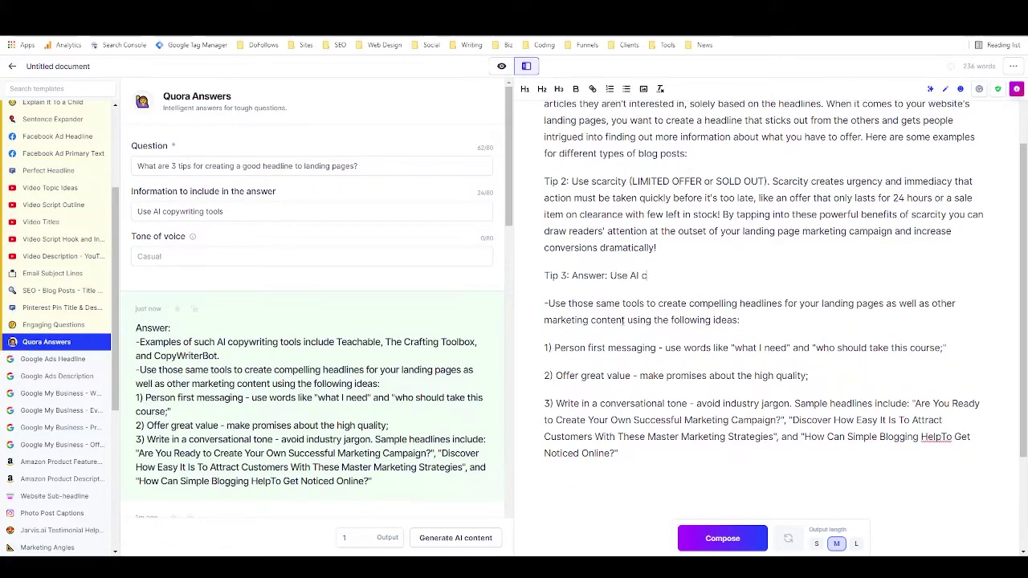
text(iting tools.)
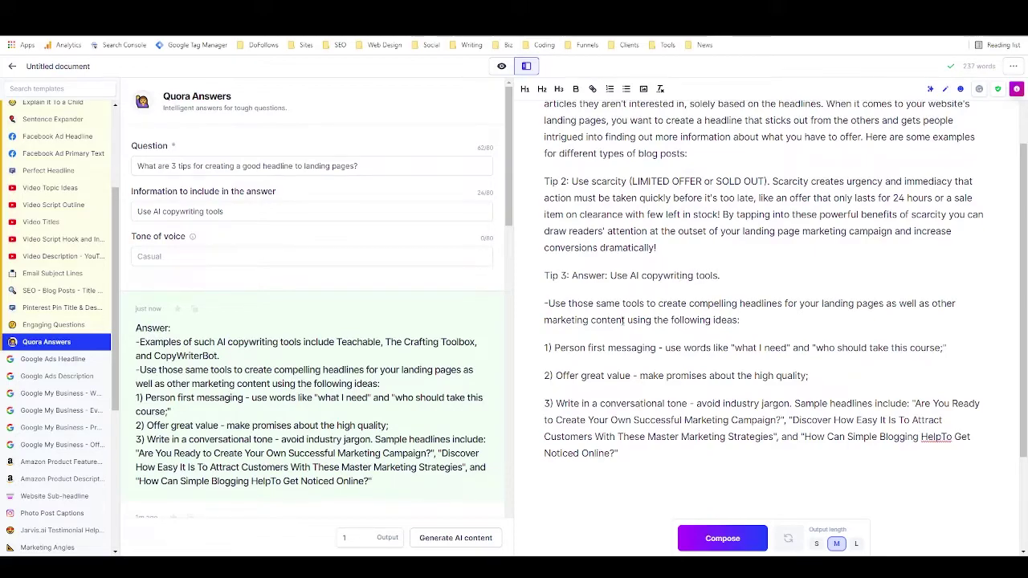
scroll(604, 315, up, 2)
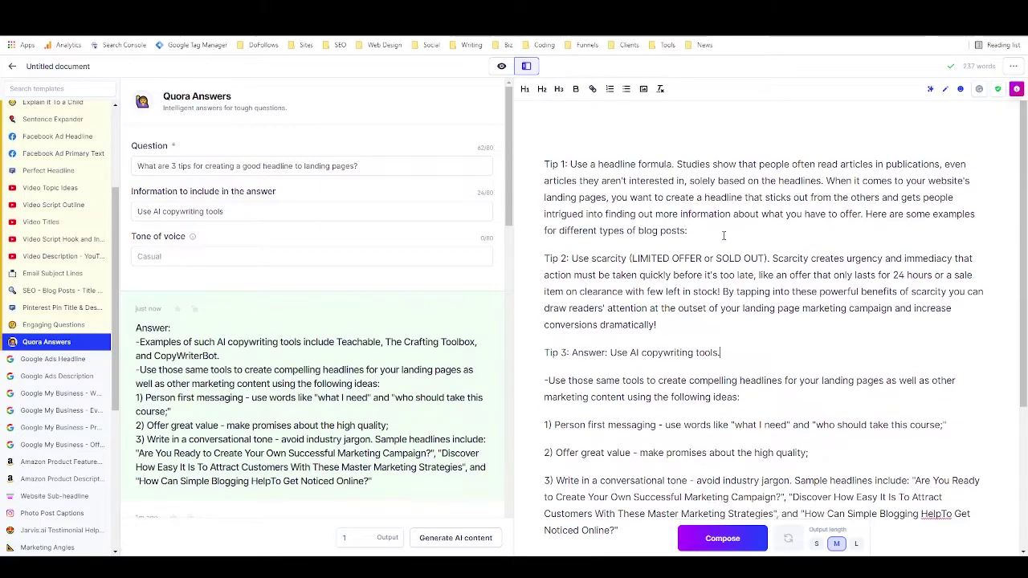
scroll(722, 237, down, 3)
scroll(725, 236, up, 3)
mouse_move(971, 68)
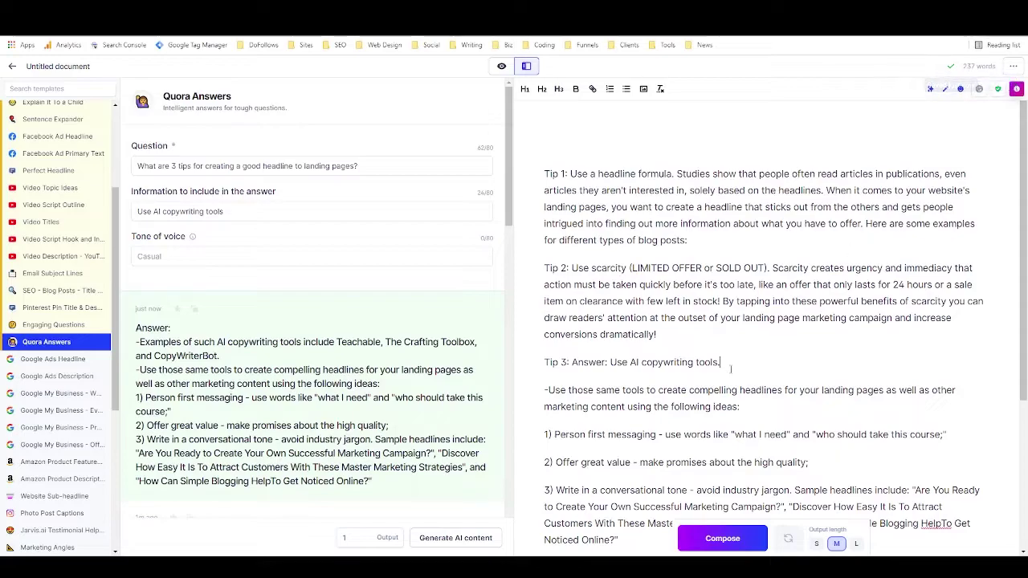
scroll(812, 270, down, 1)
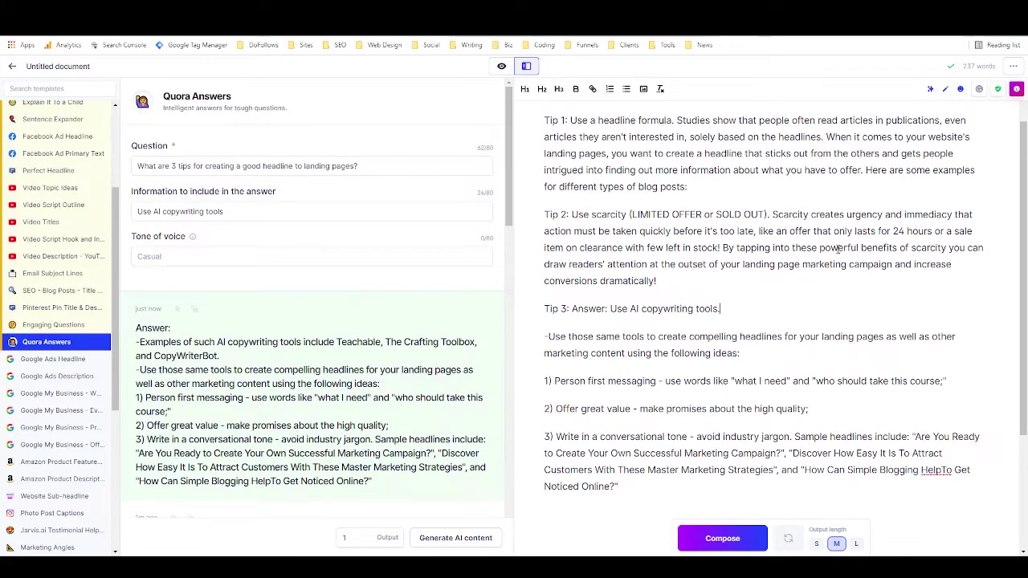
click(710, 323)
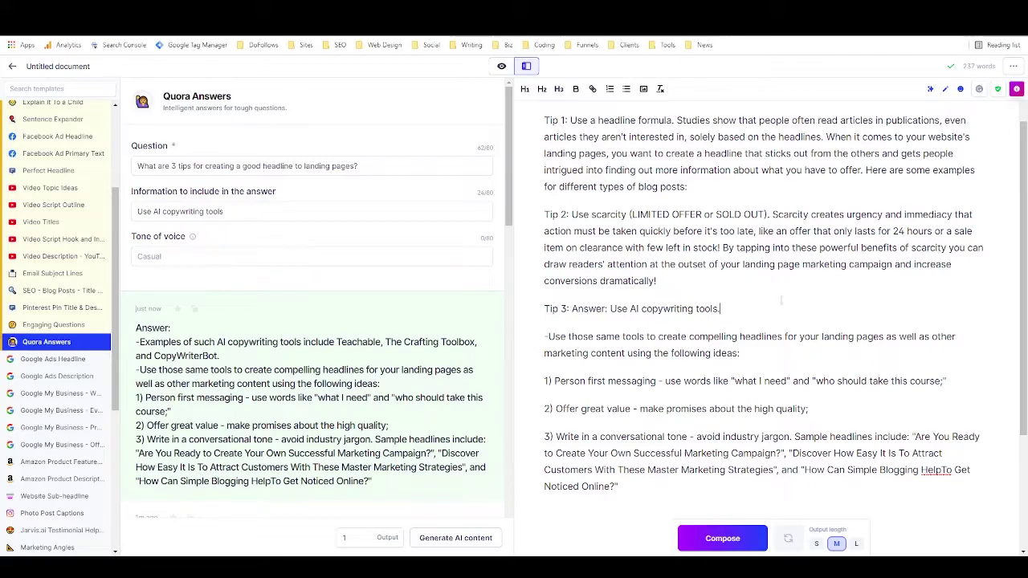